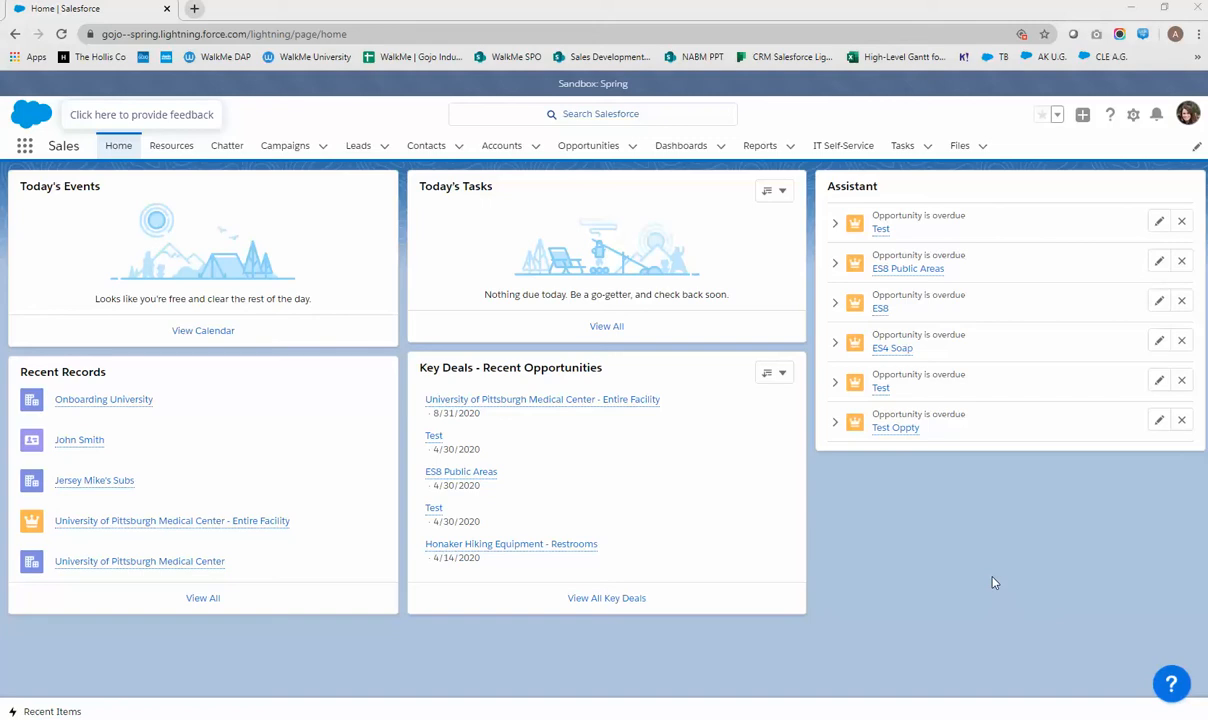
Open the WalkMe guided help panel and search its suggestions for 'account'
click(1173, 690)
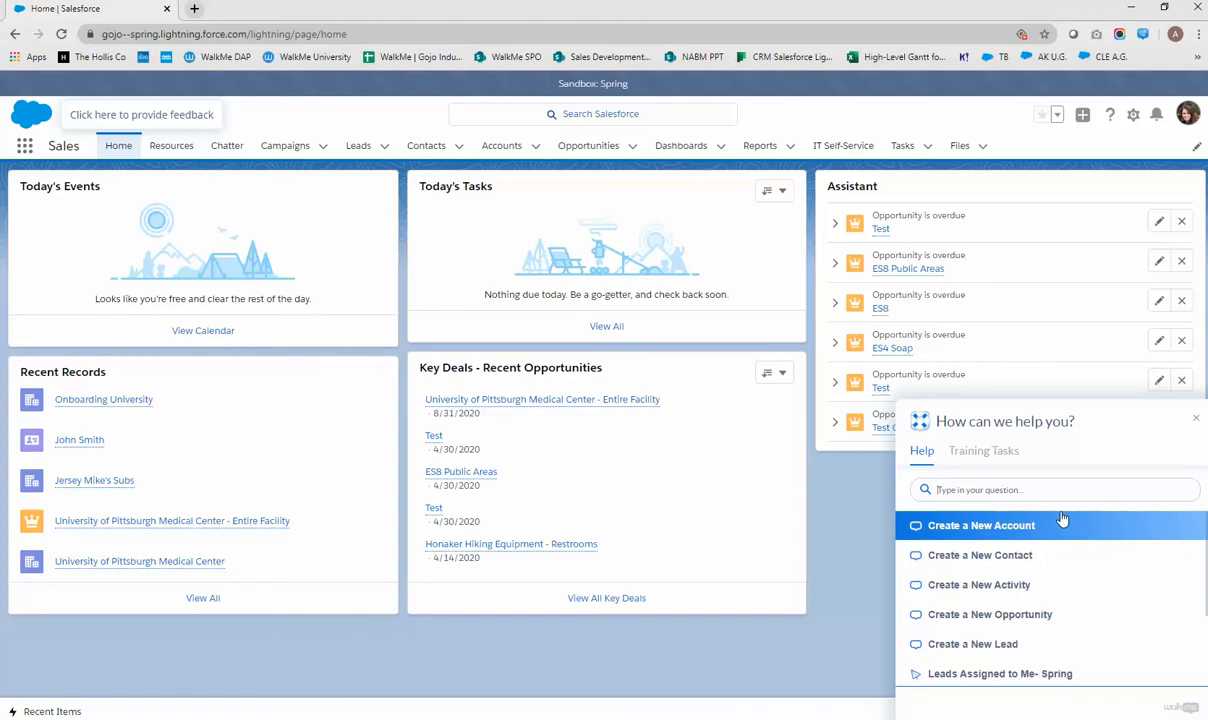
scroll(1060, 538, down, 3)
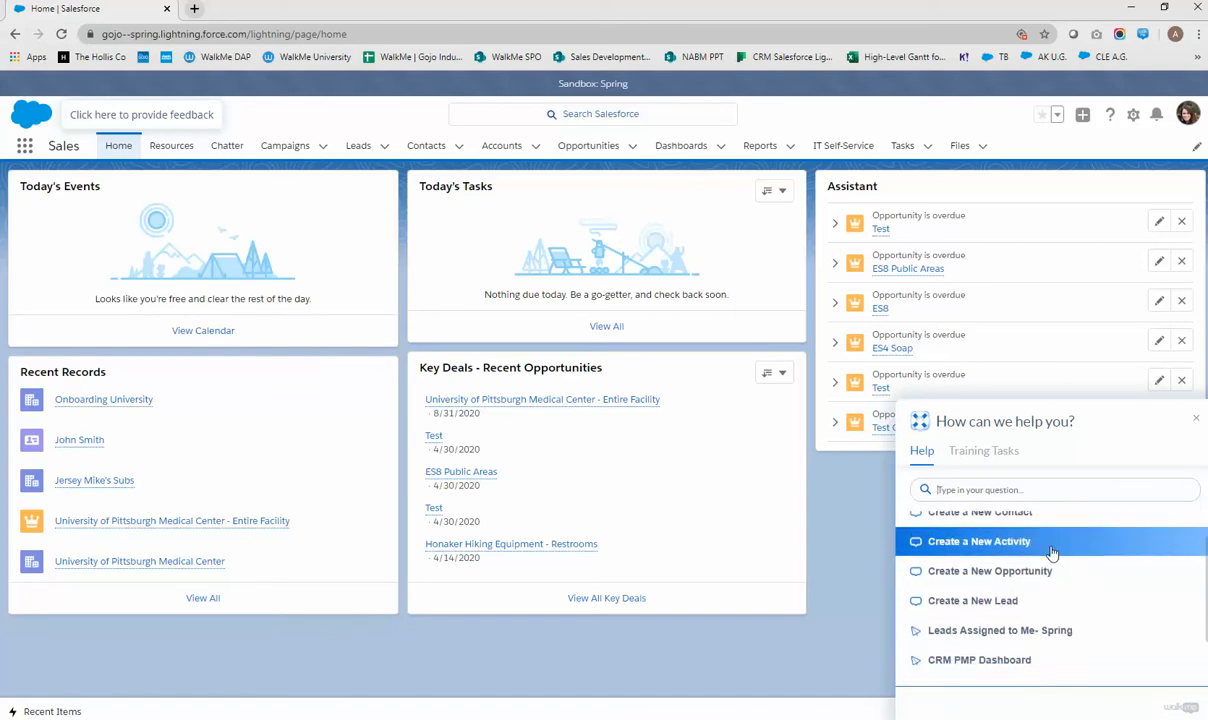
scroll(1049, 555, down, 1)
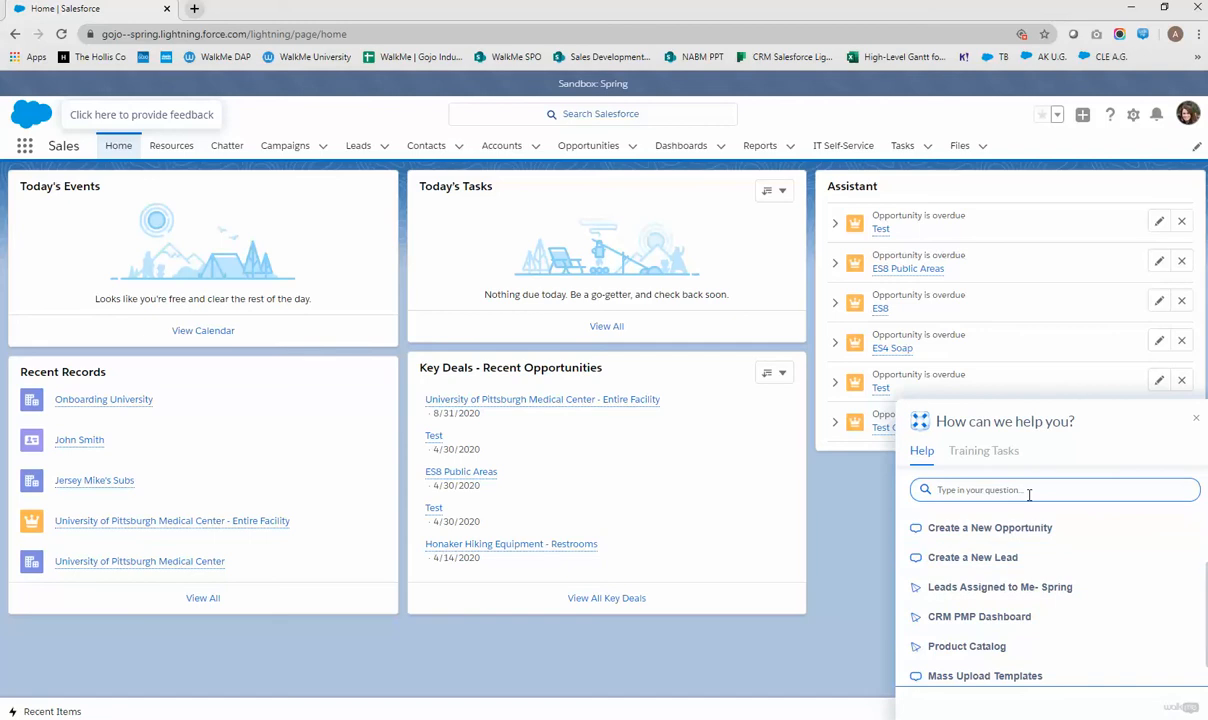
text(ac)
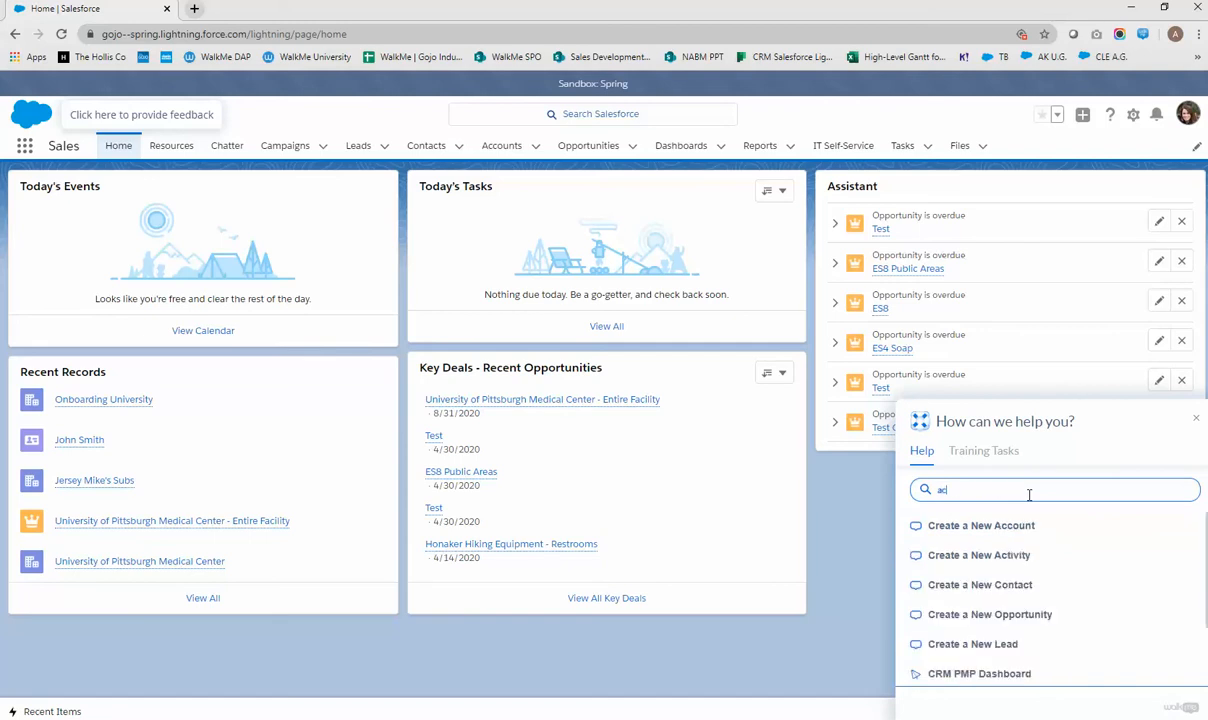
text(count)
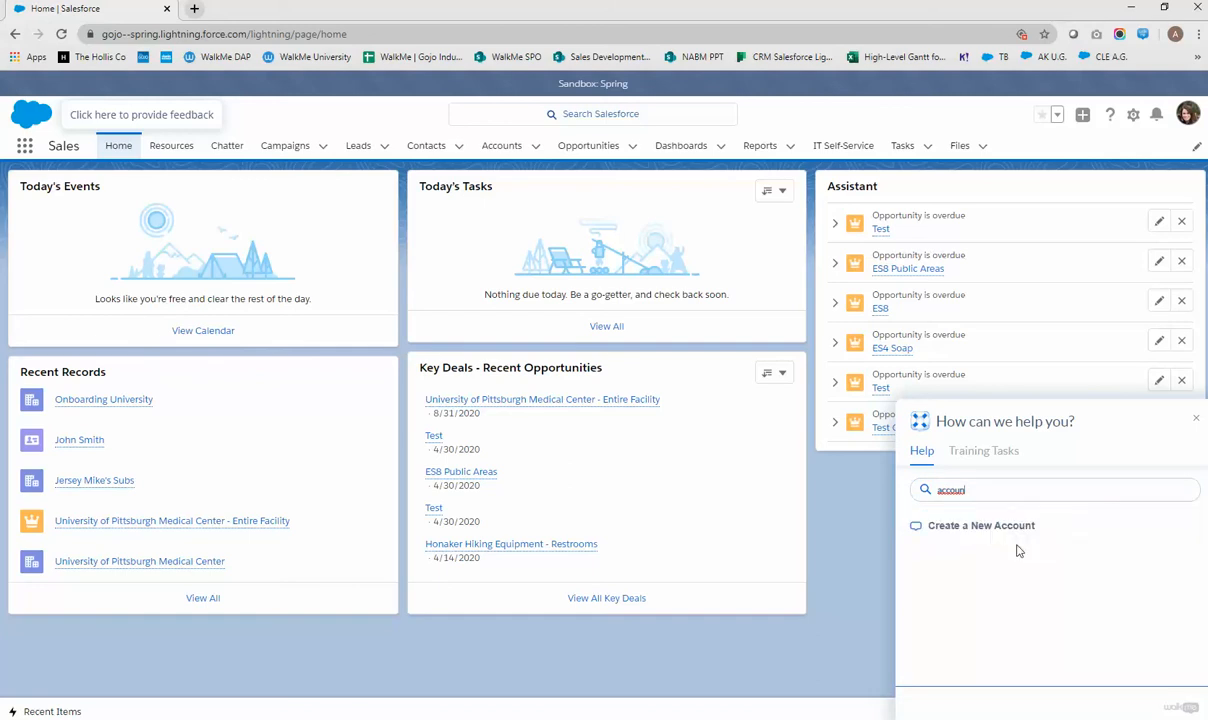
Start a new account from the help suggestion with the End User record type
click(1010, 537)
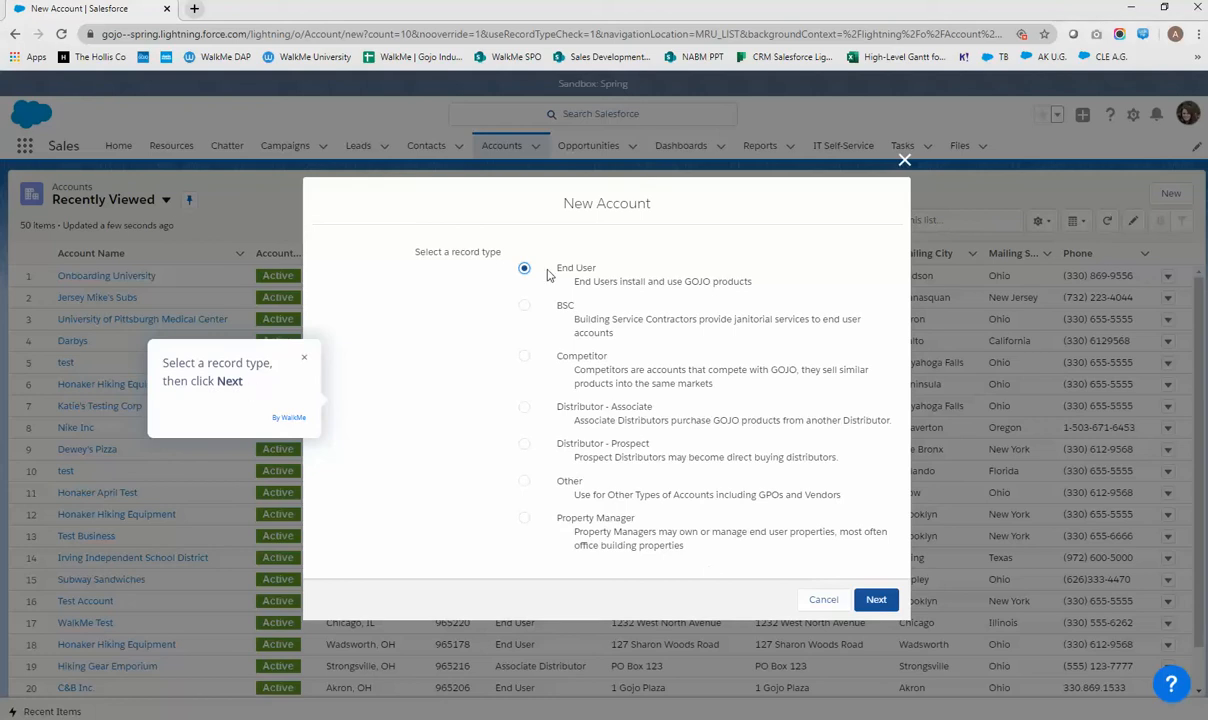
click(871, 600)
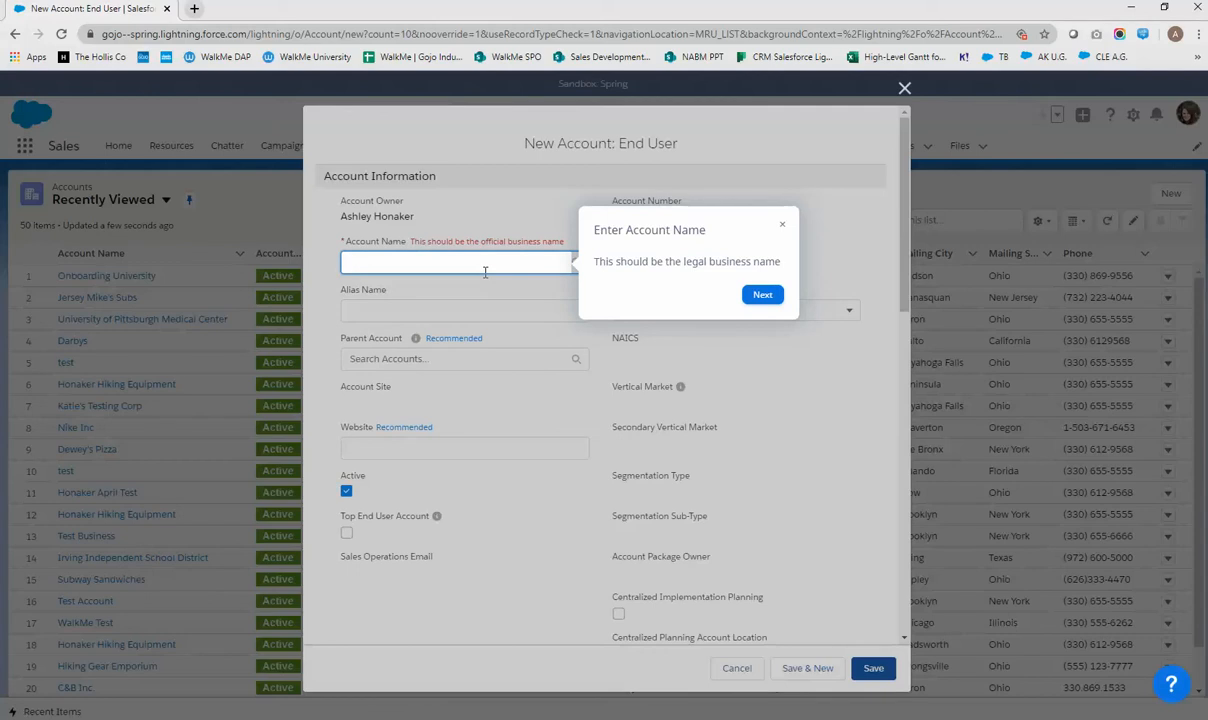
Name the account Rizzi's, leave the parent account empty, and set the website to rp.com
text(Rizzi's)
click(760, 296)
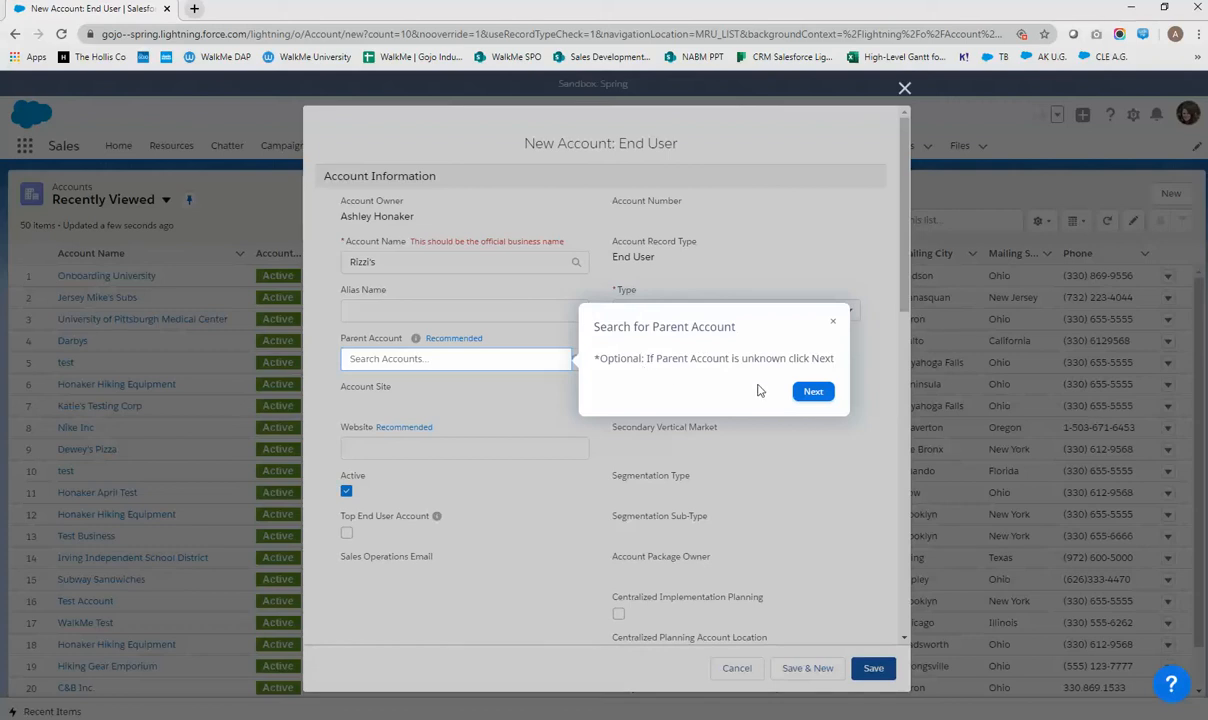
click(818, 396)
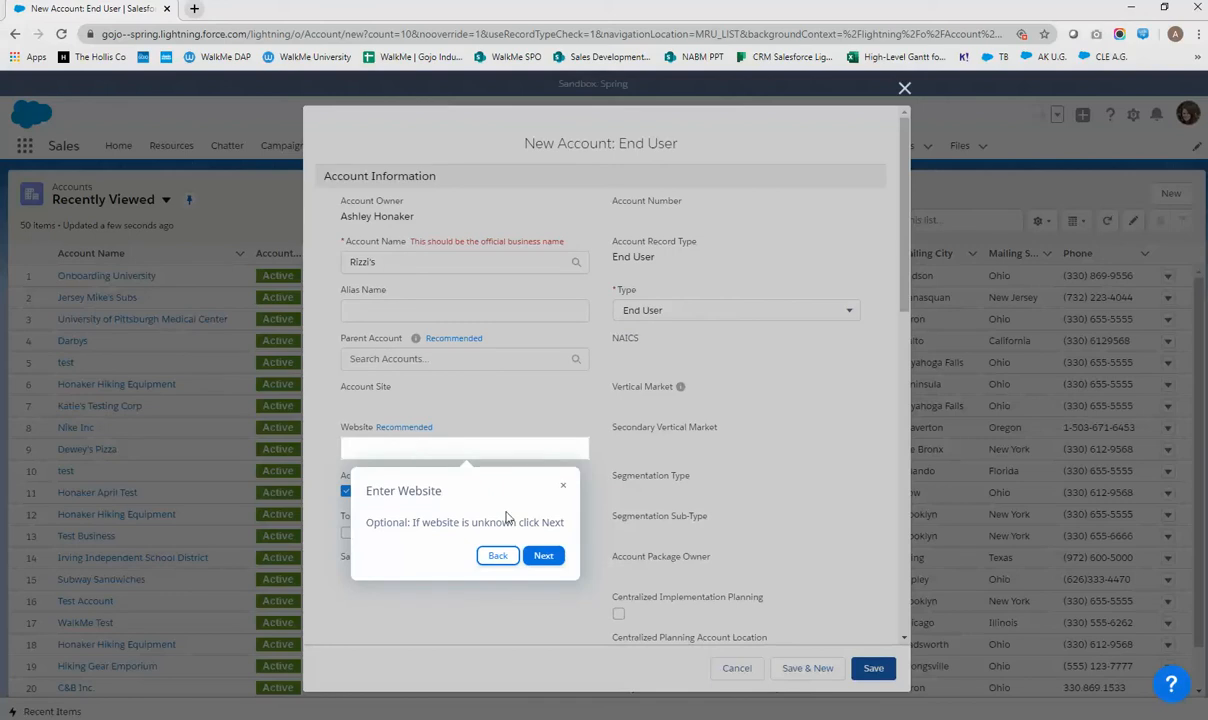
click(517, 450)
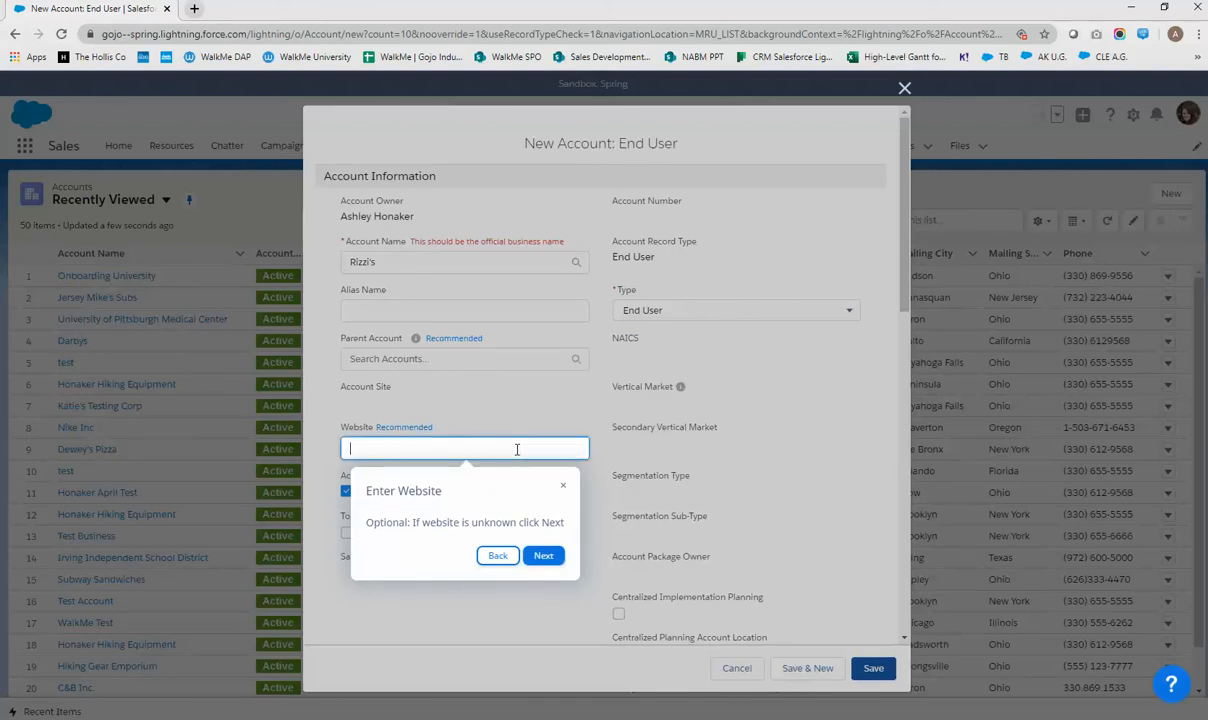
text(rp.com)
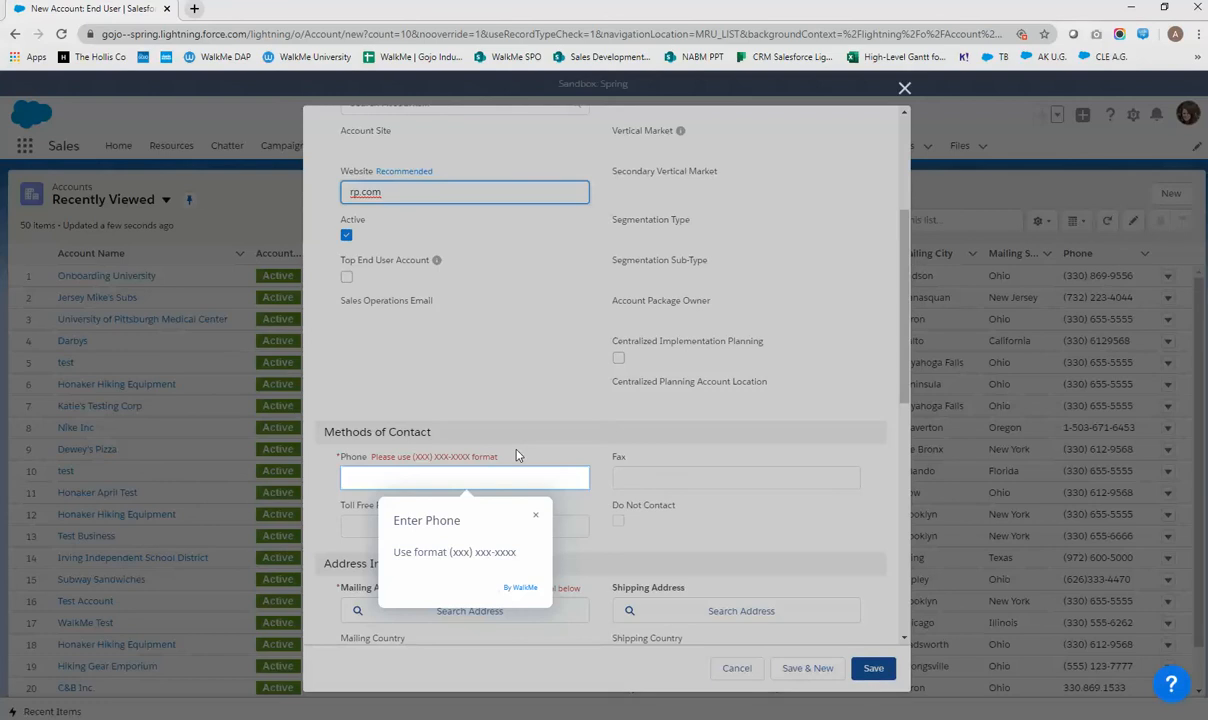
Enter the business phone number in (xxx) xxx-xxxx format and bring up the mailing address lookup
click(443, 480)
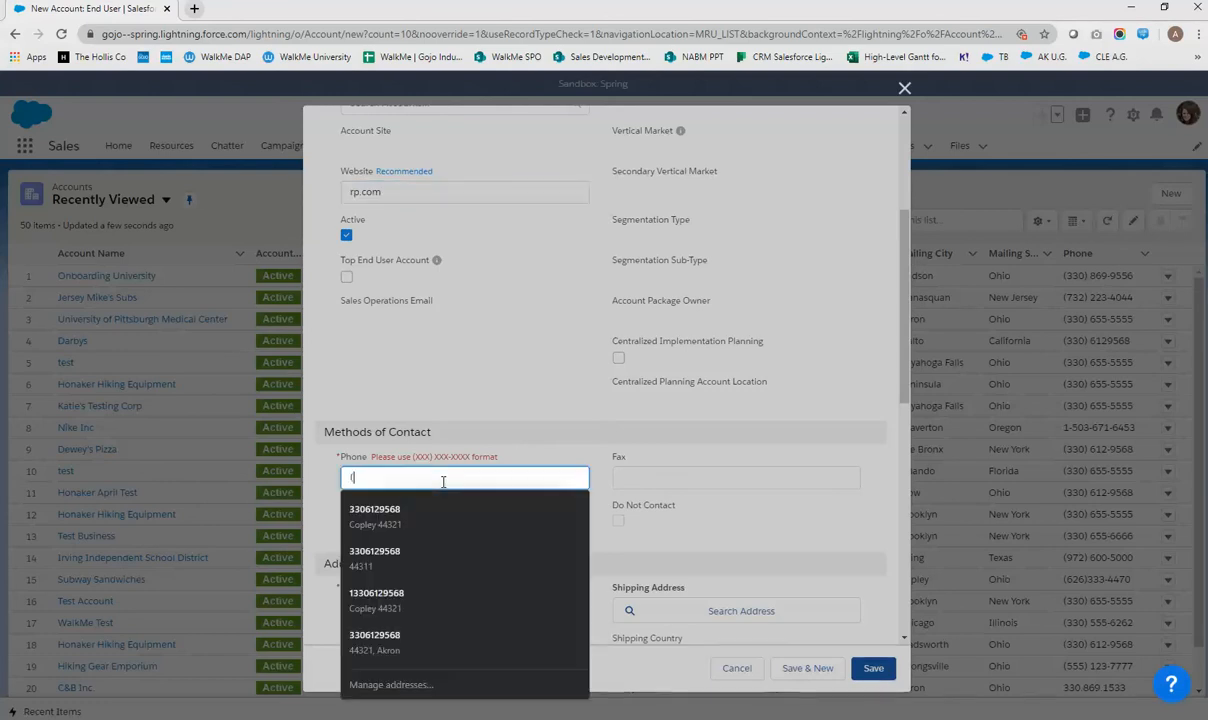
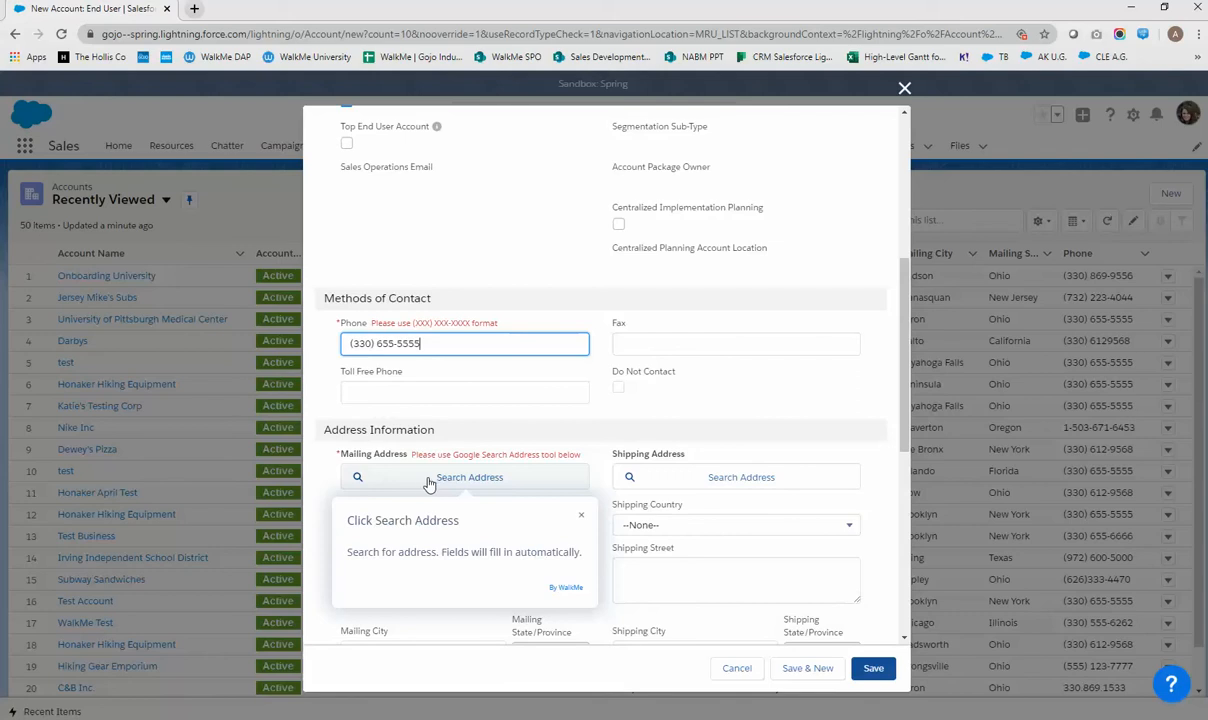
click(429, 485)
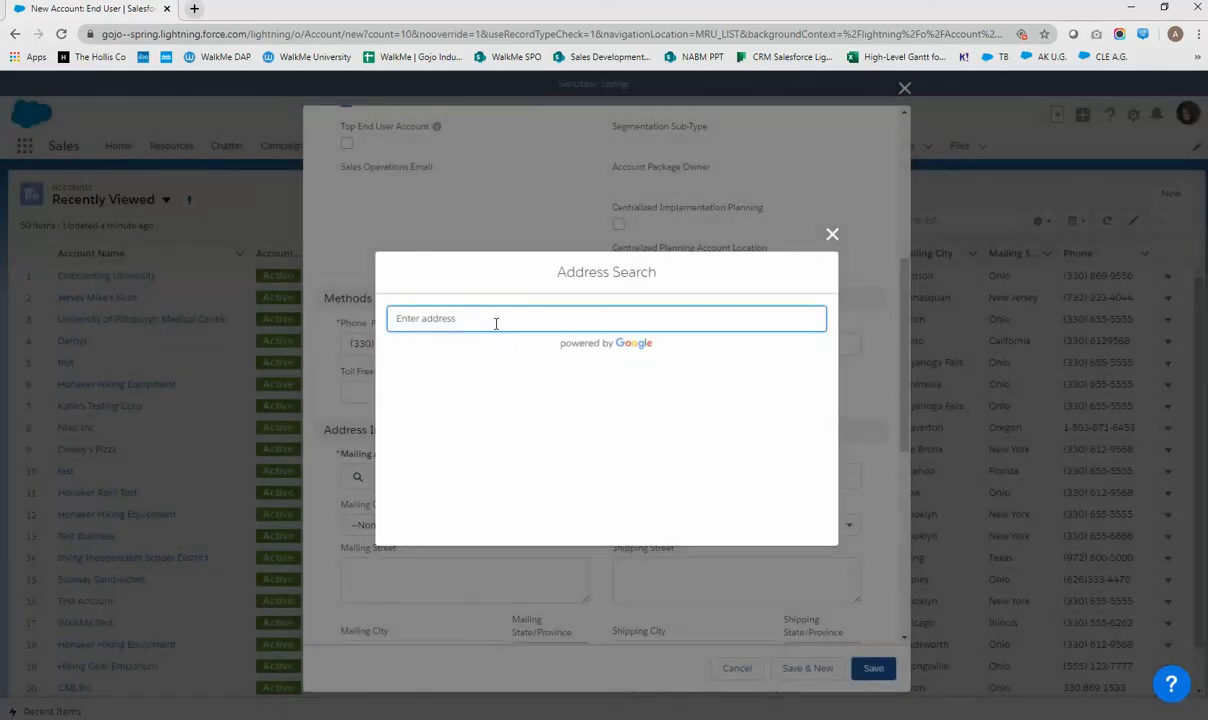
Look up the mailing address by street number, take the first suggestion, and save the account
text(123)
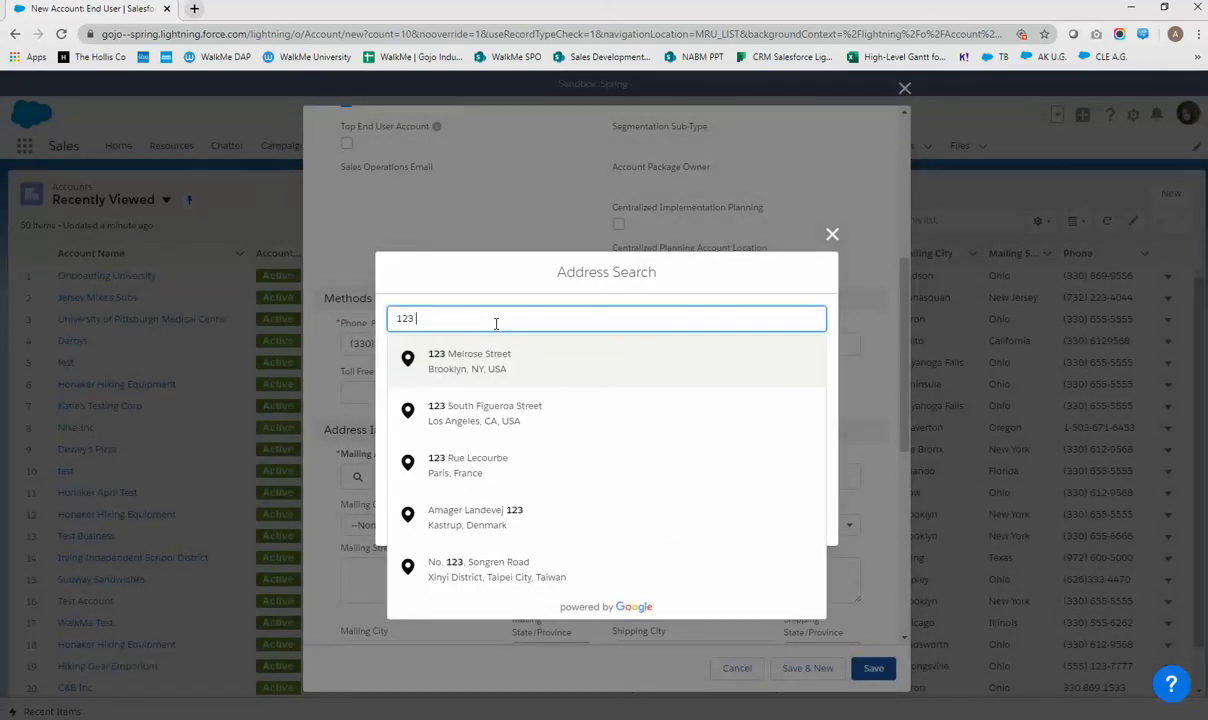
click(499, 378)
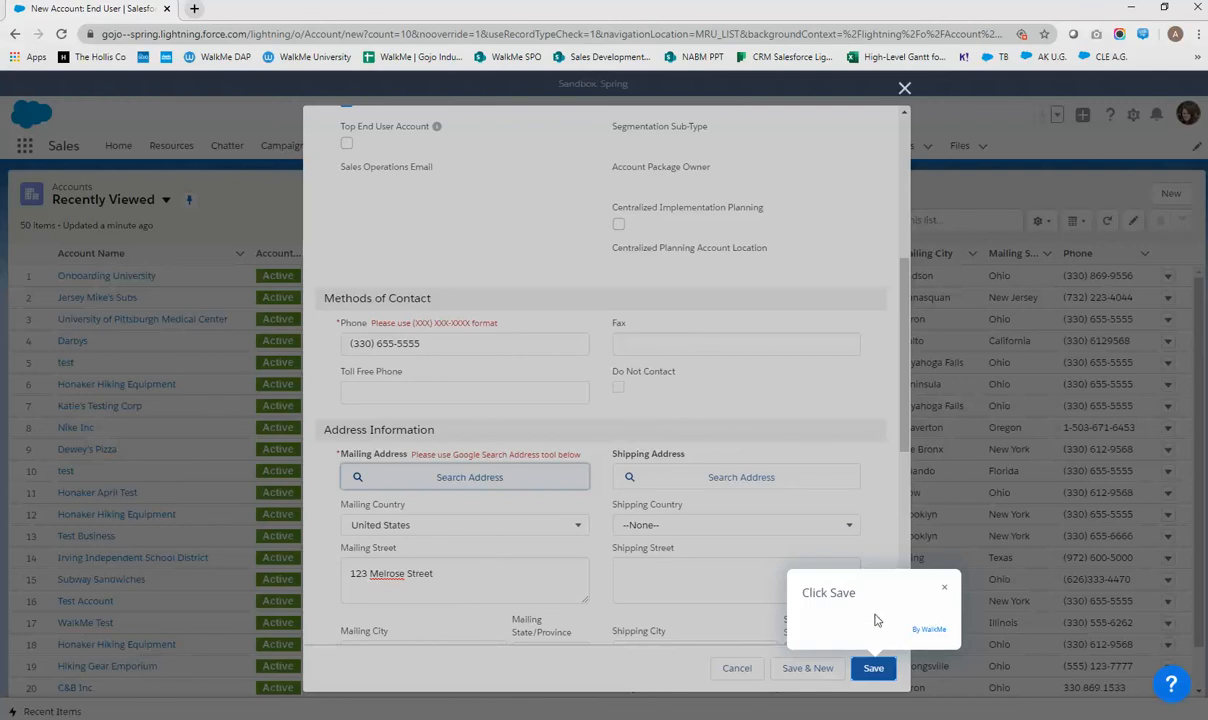
click(877, 669)
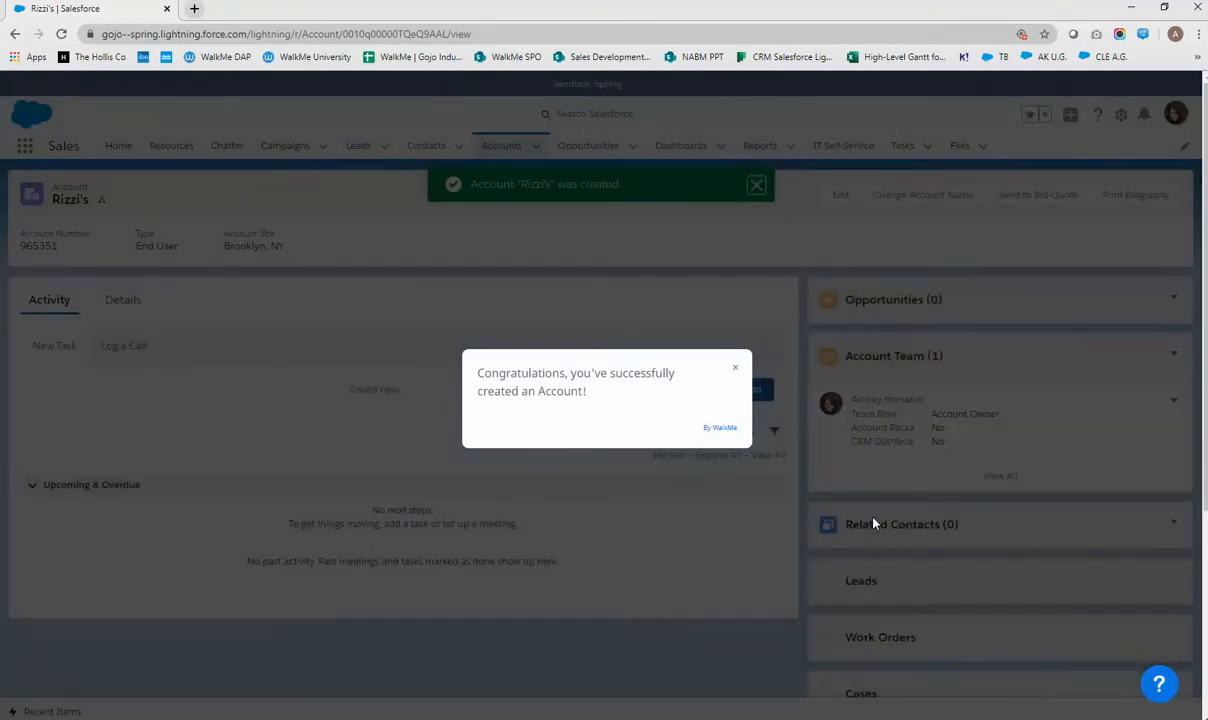
Dismiss the congratulations popup and return to the Accounts list with Rizzi's at the top
click(806, 475)
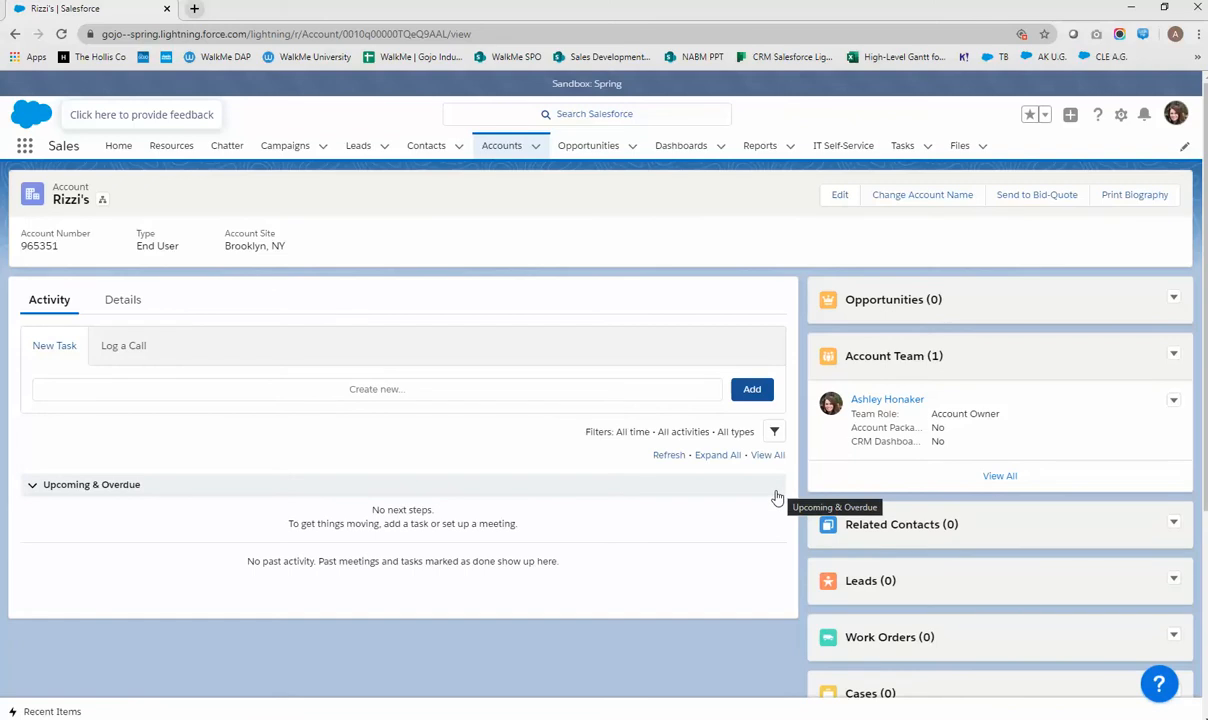
click(501, 158)
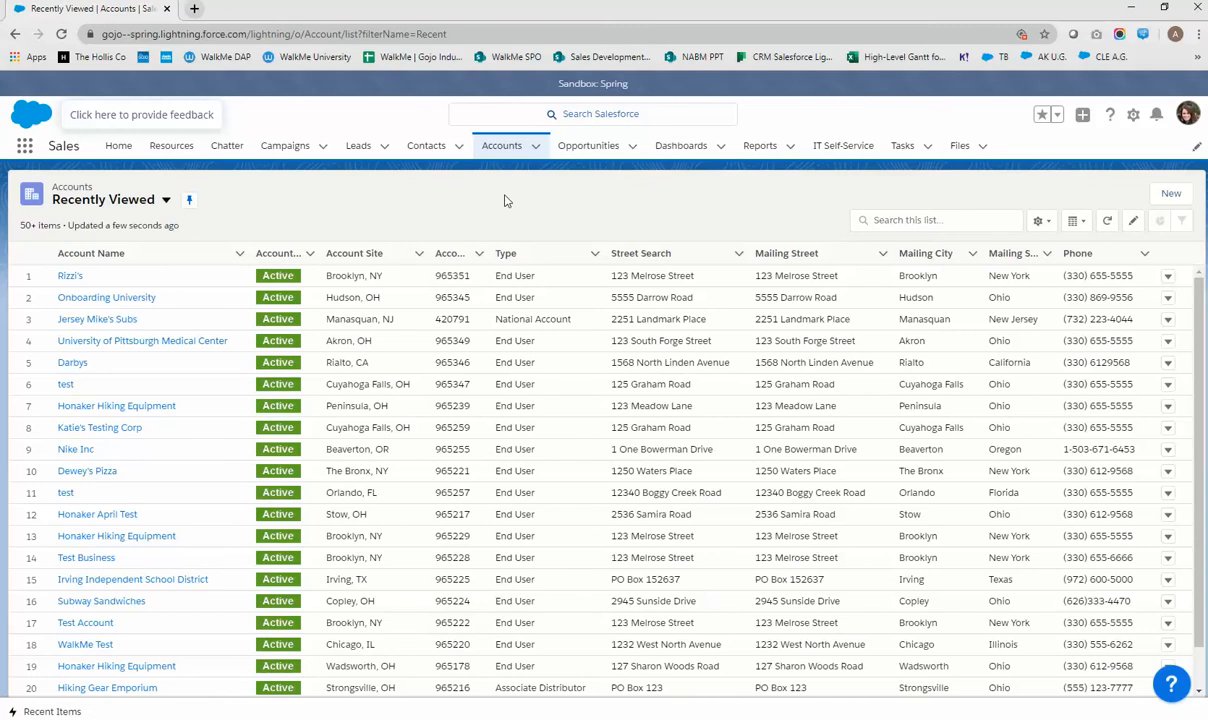
Open another End User account form, look through it, discard it unsaved, and go to Home
click(1170, 200)
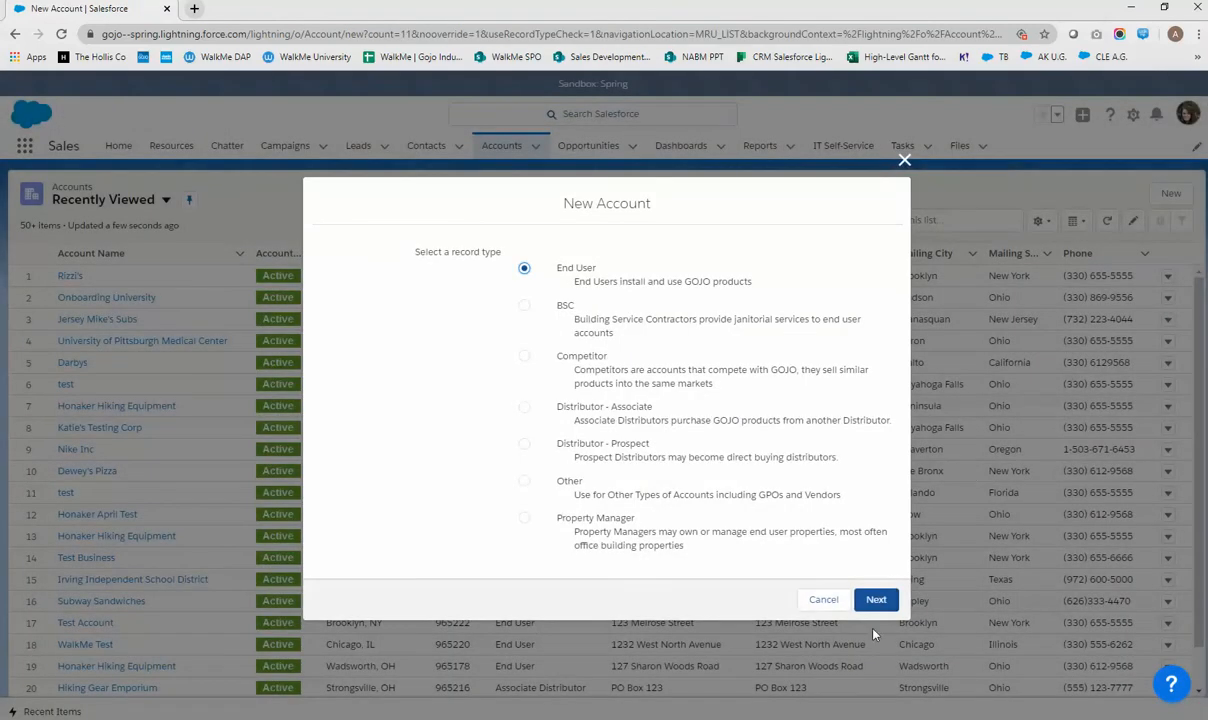
click(879, 599)
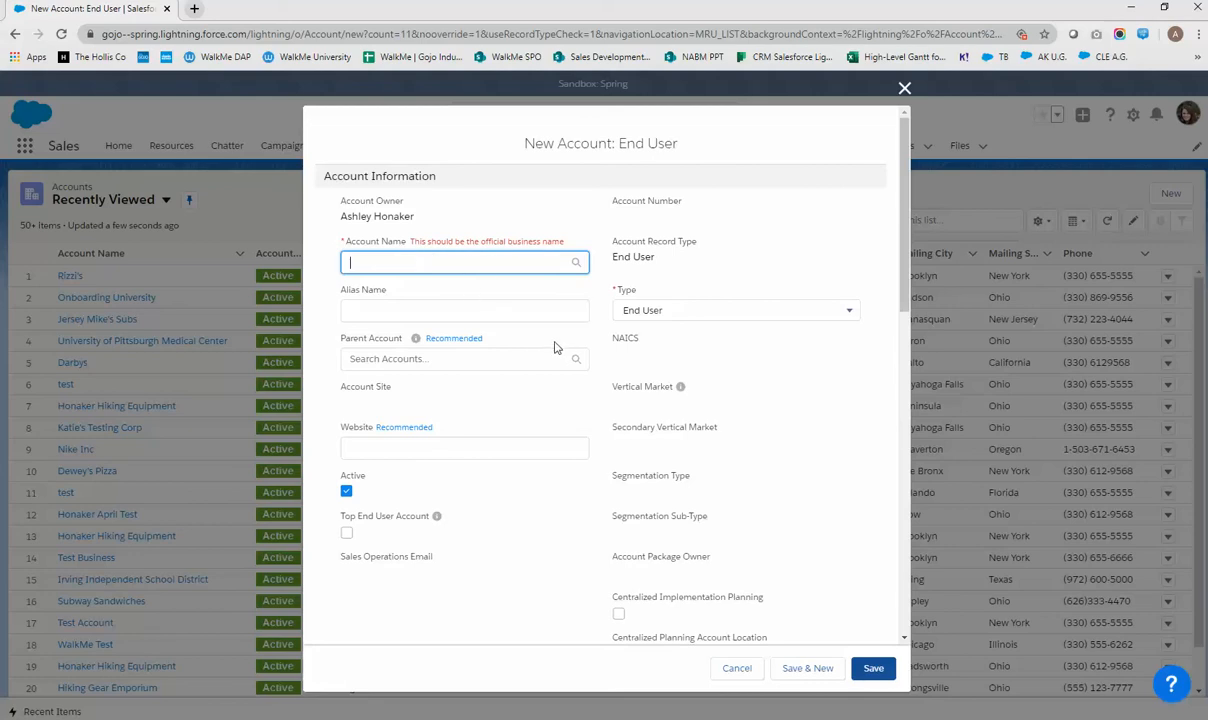
mouse_move(415, 338)
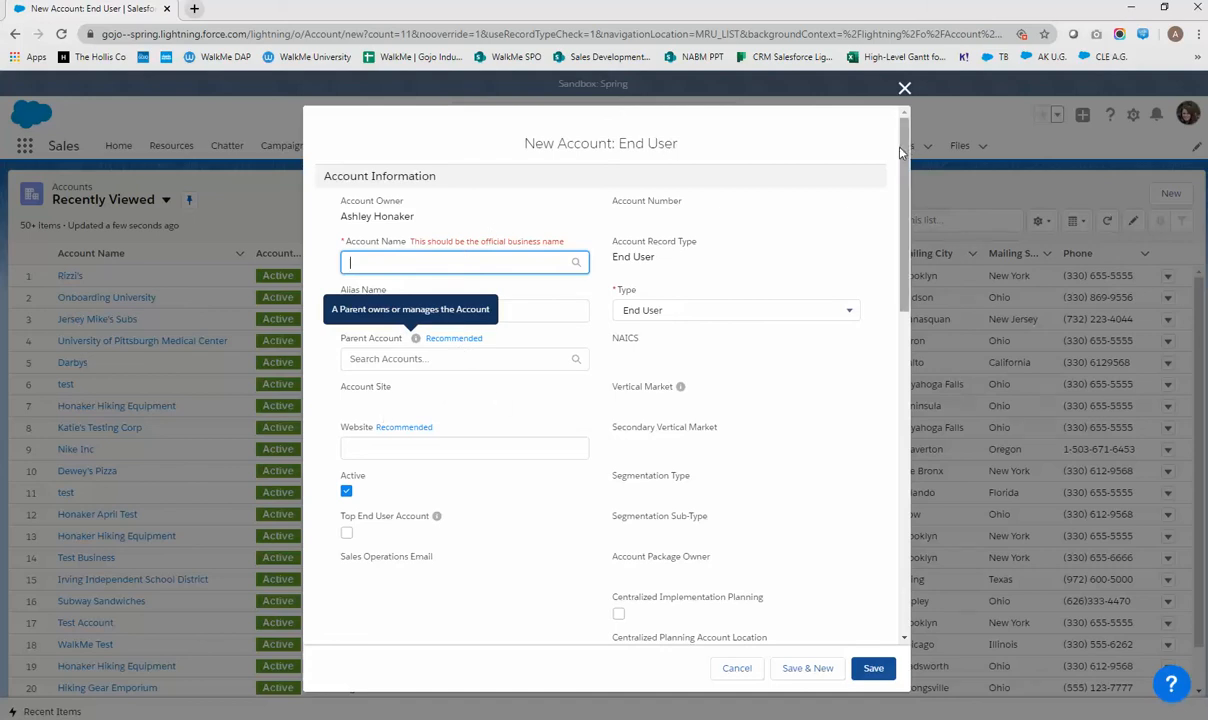
drag(900, 152, 897, 350)
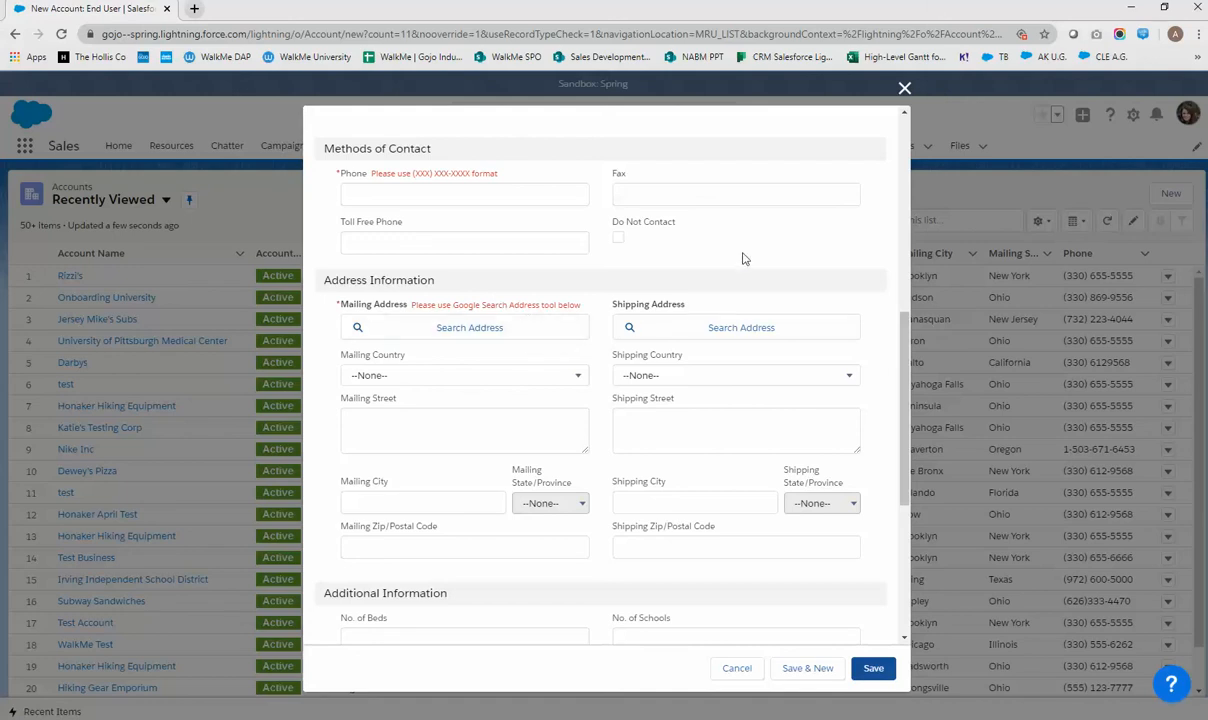
click(904, 88)
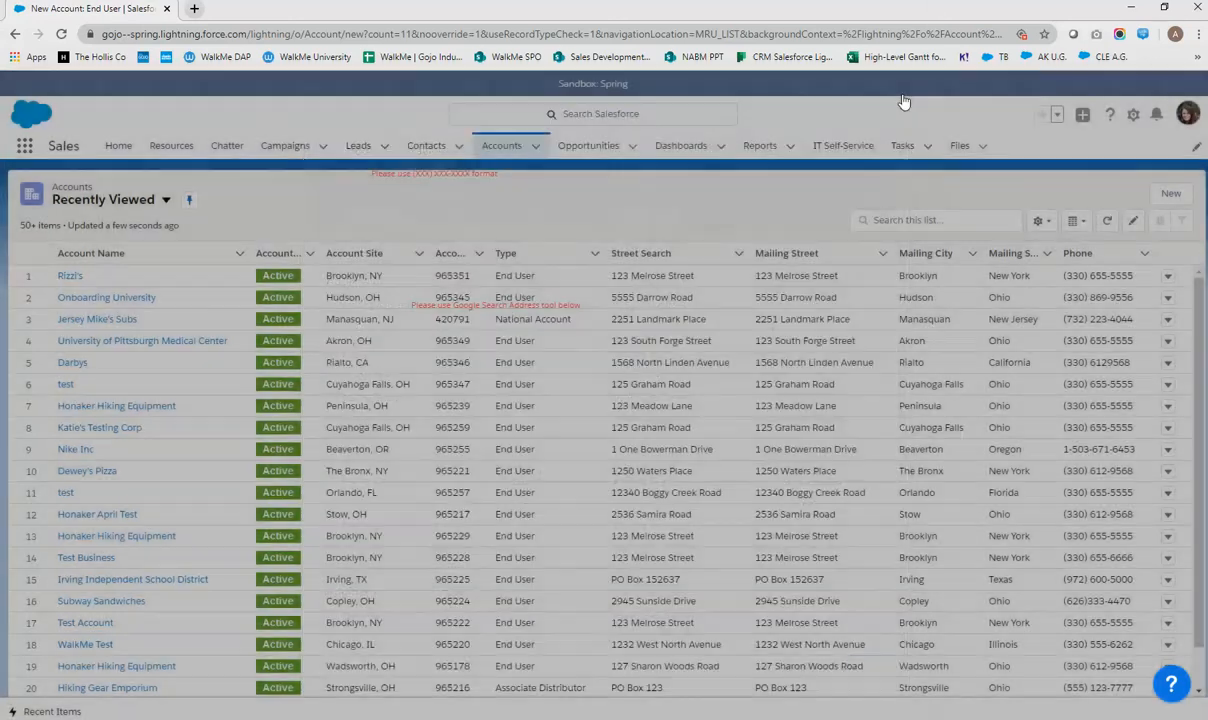
click(118, 146)
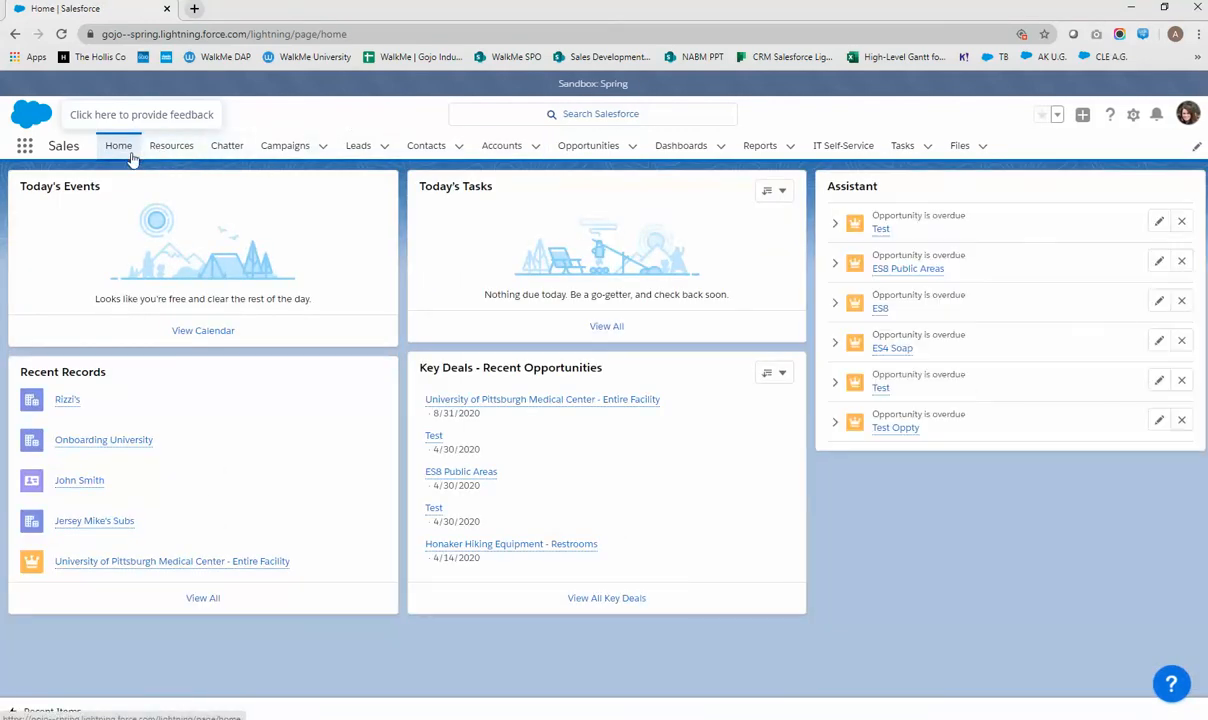
click(1176, 687)
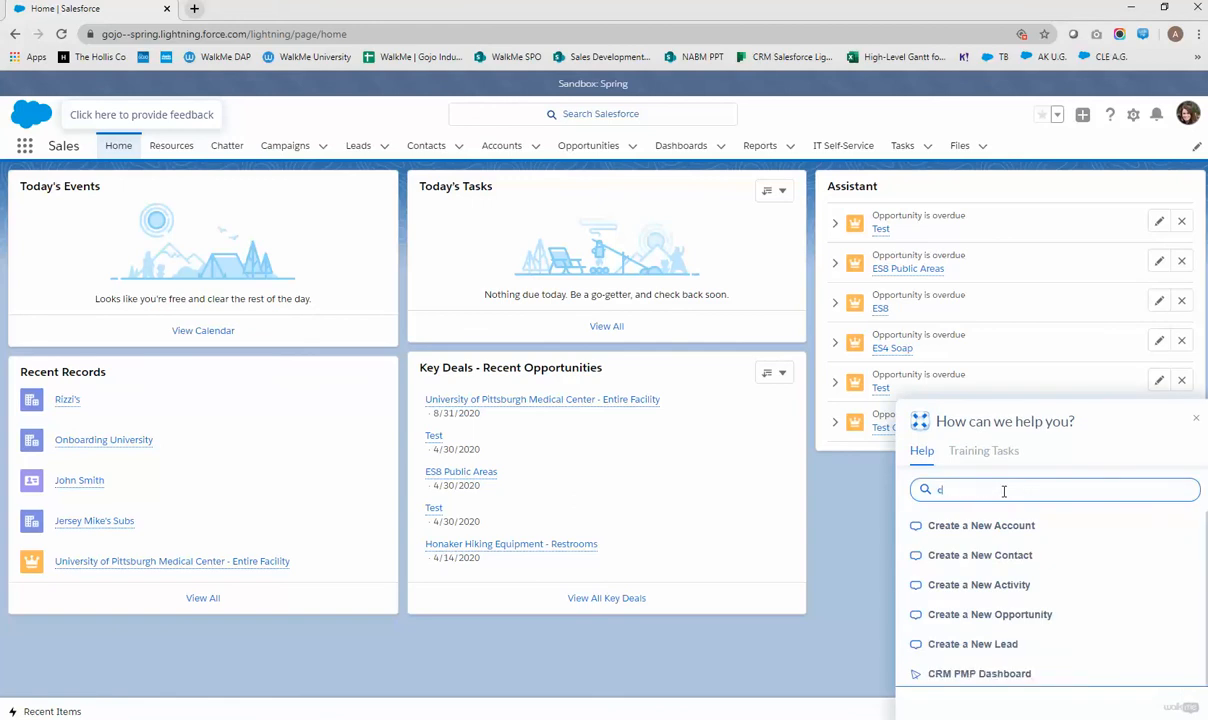
text(cont)
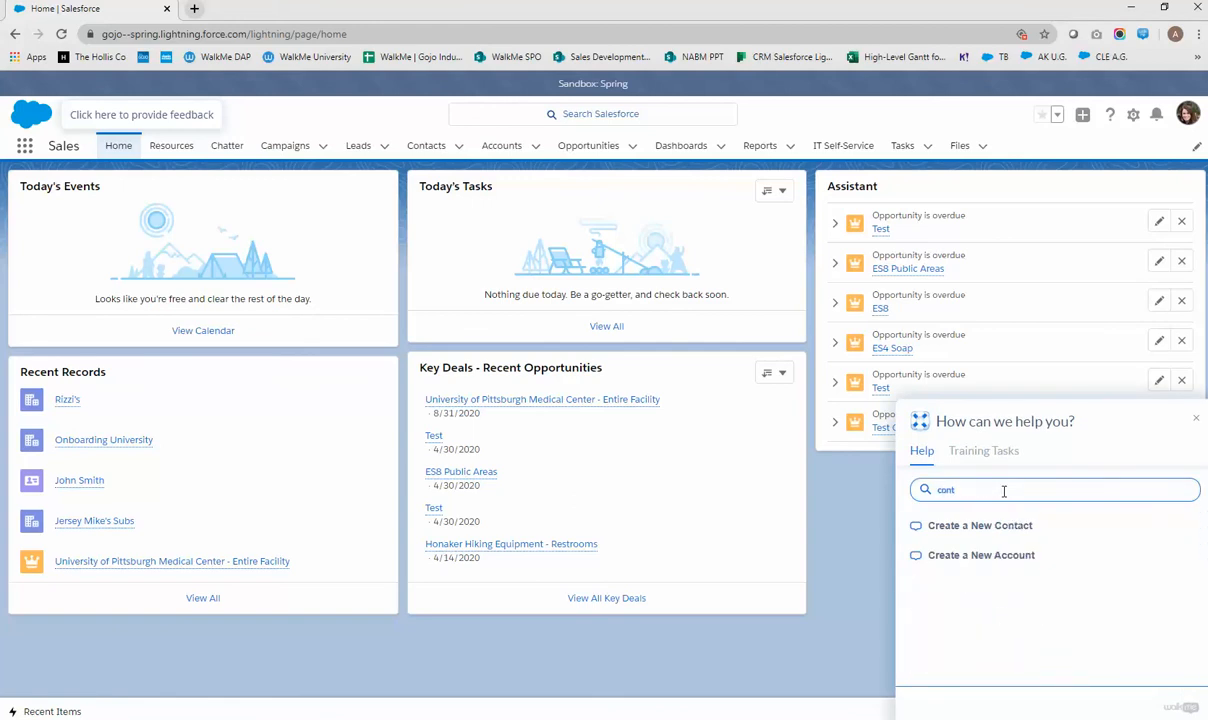
click(1015, 530)
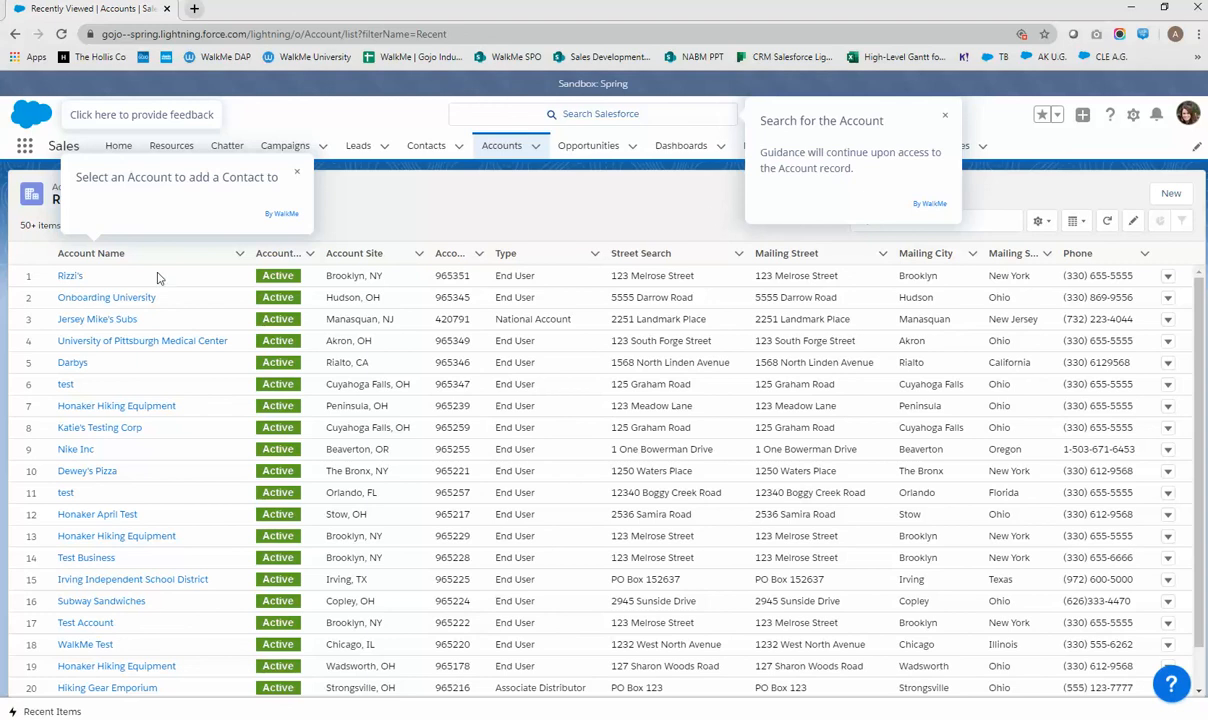
click(68, 277)
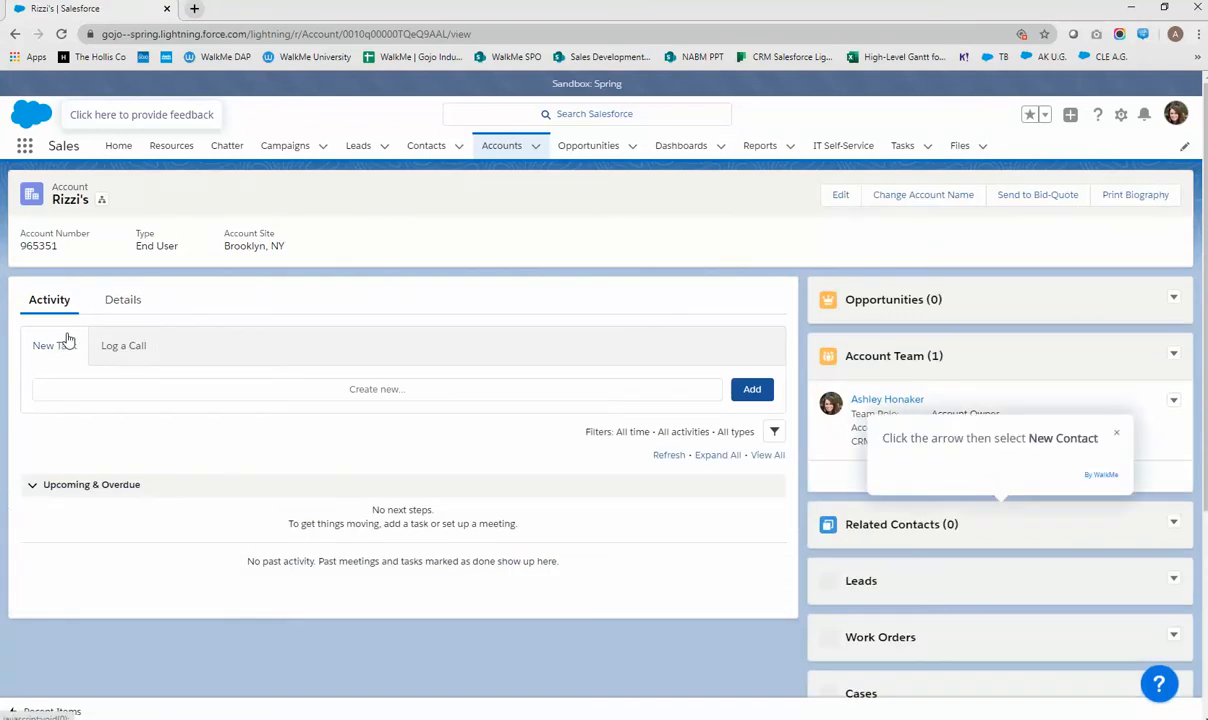
Open a New Contact form from Rizzi's Related Contacts, close it unsaved, and reopen guided help
click(1175, 530)
click(1178, 550)
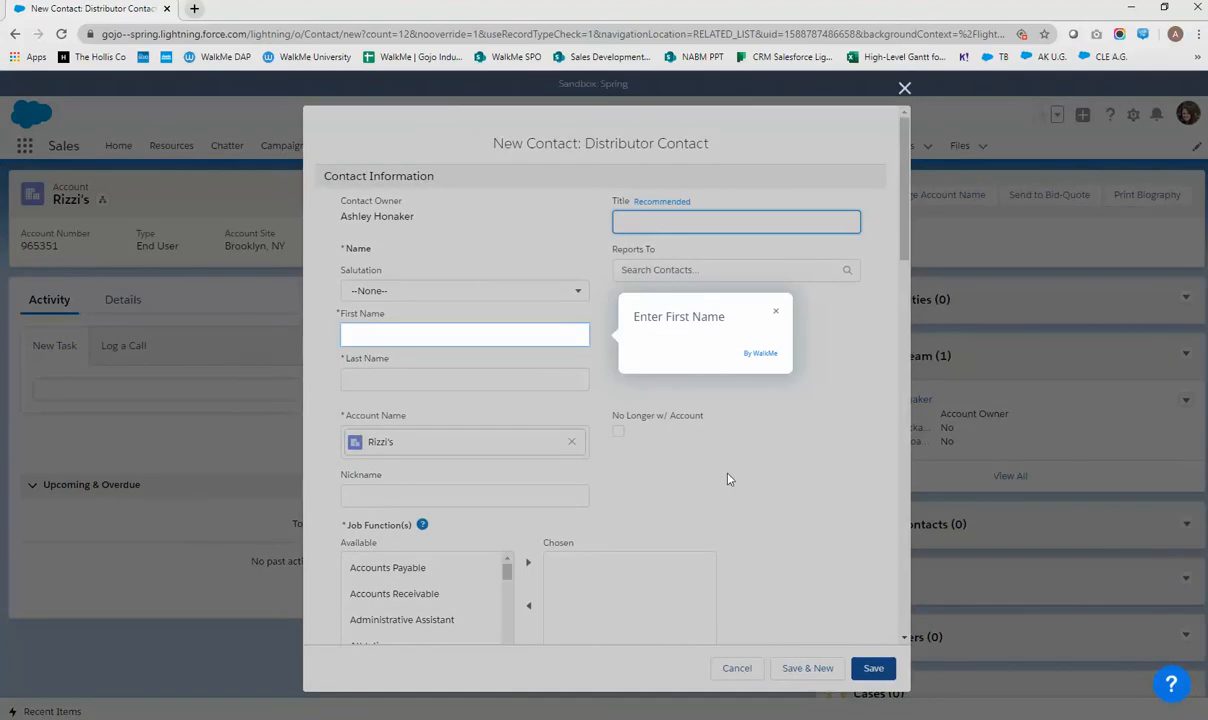
click(906, 91)
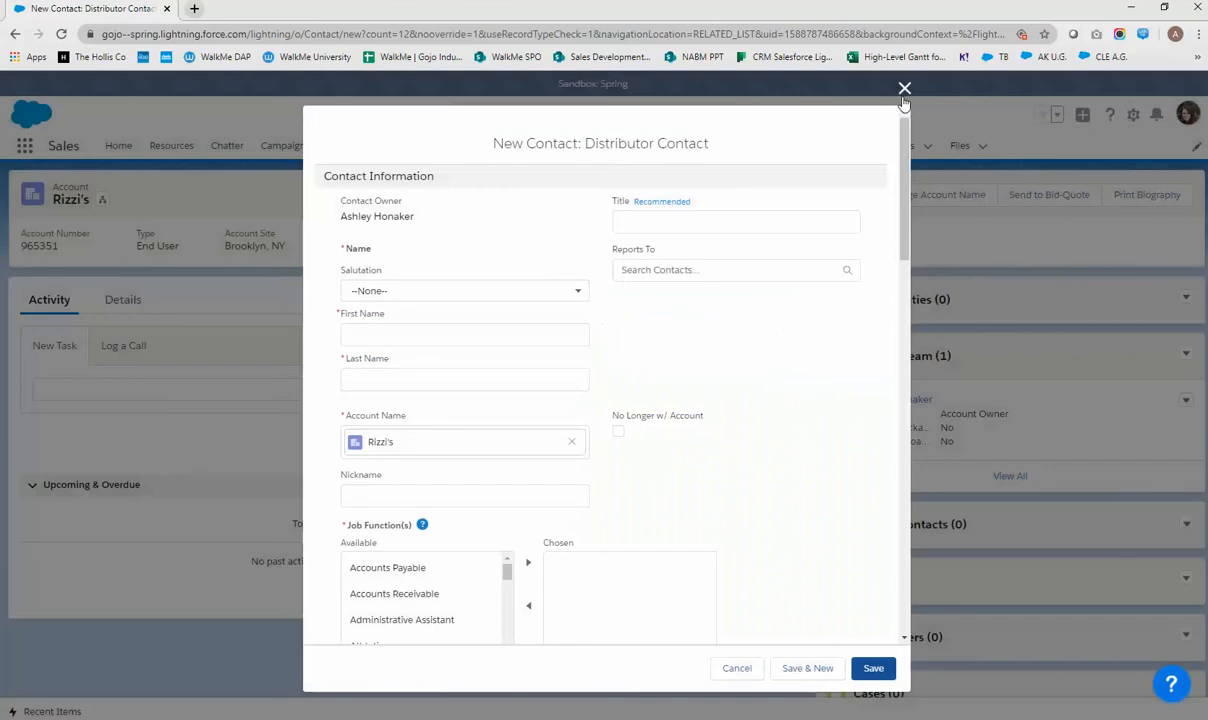
click(904, 88)
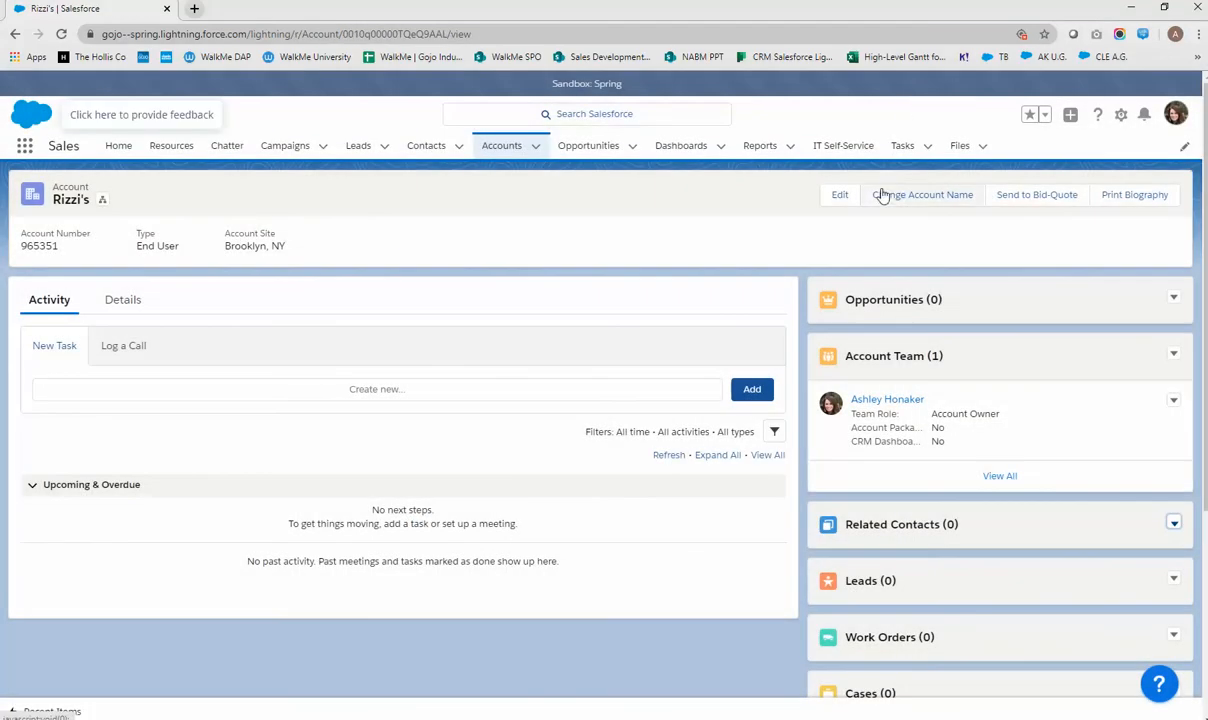
click(1160, 686)
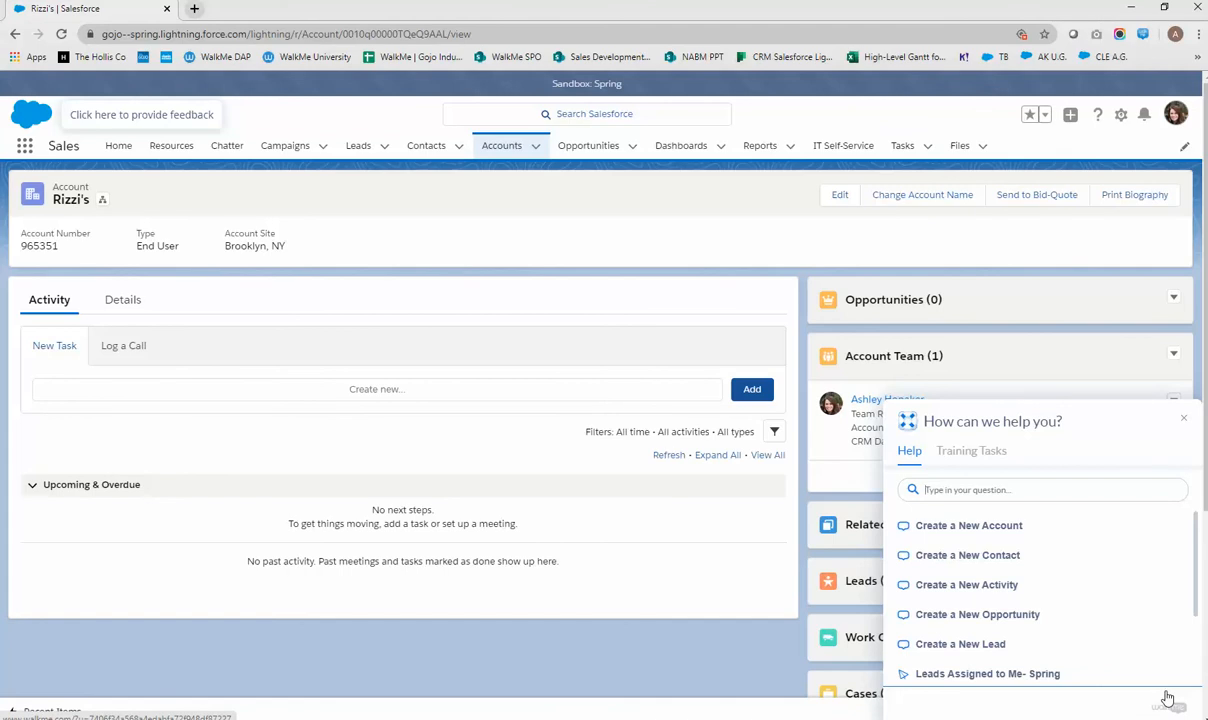
Open My Open Opportunities via help search, then launch the CRM PMP Dashboard in a new tab
text(oppol)
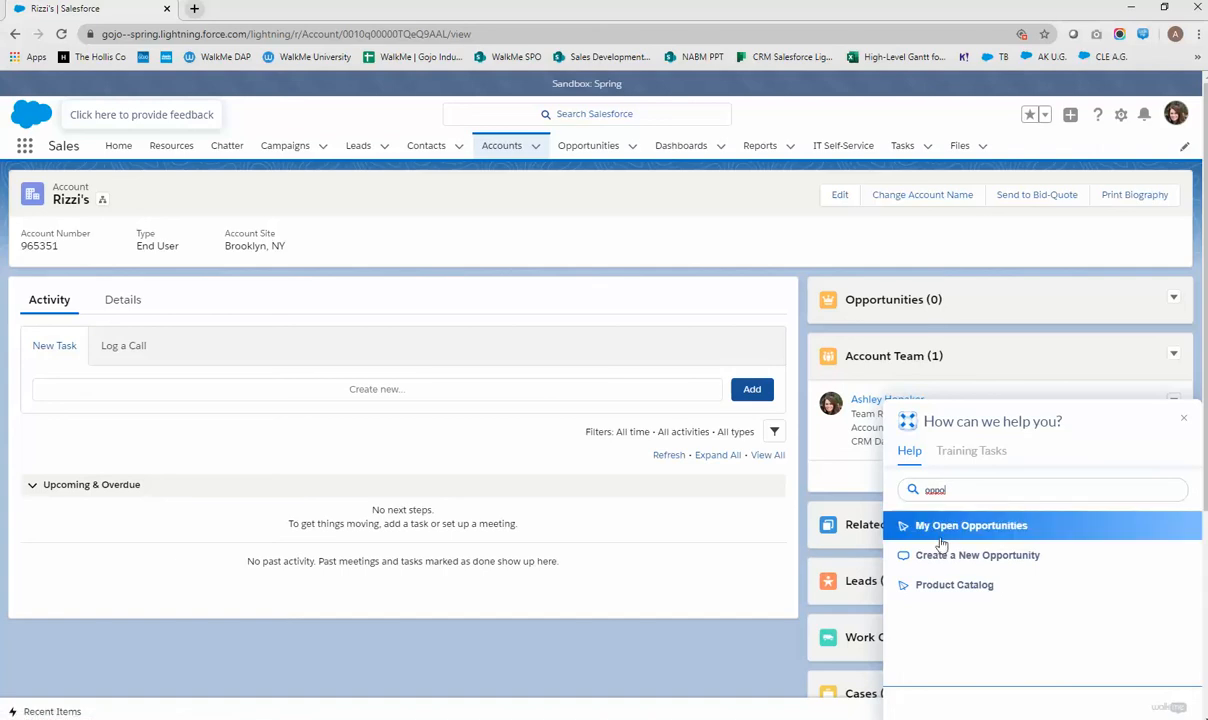
click(992, 528)
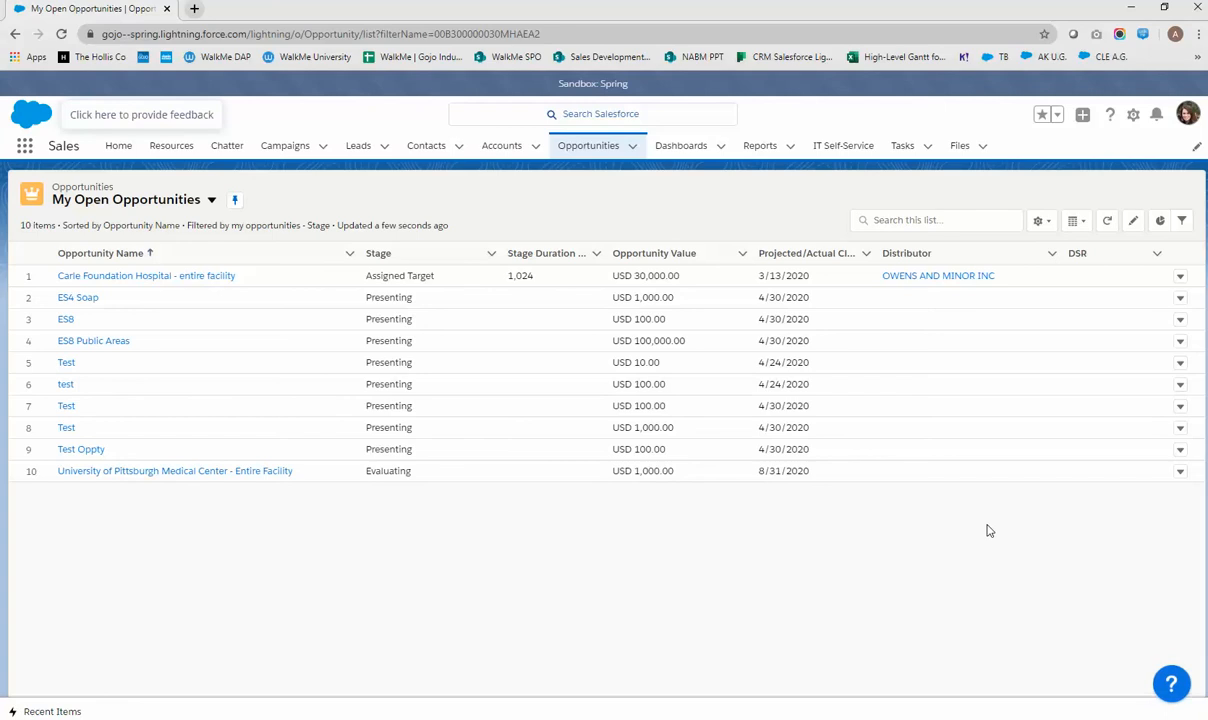
click(1171, 683)
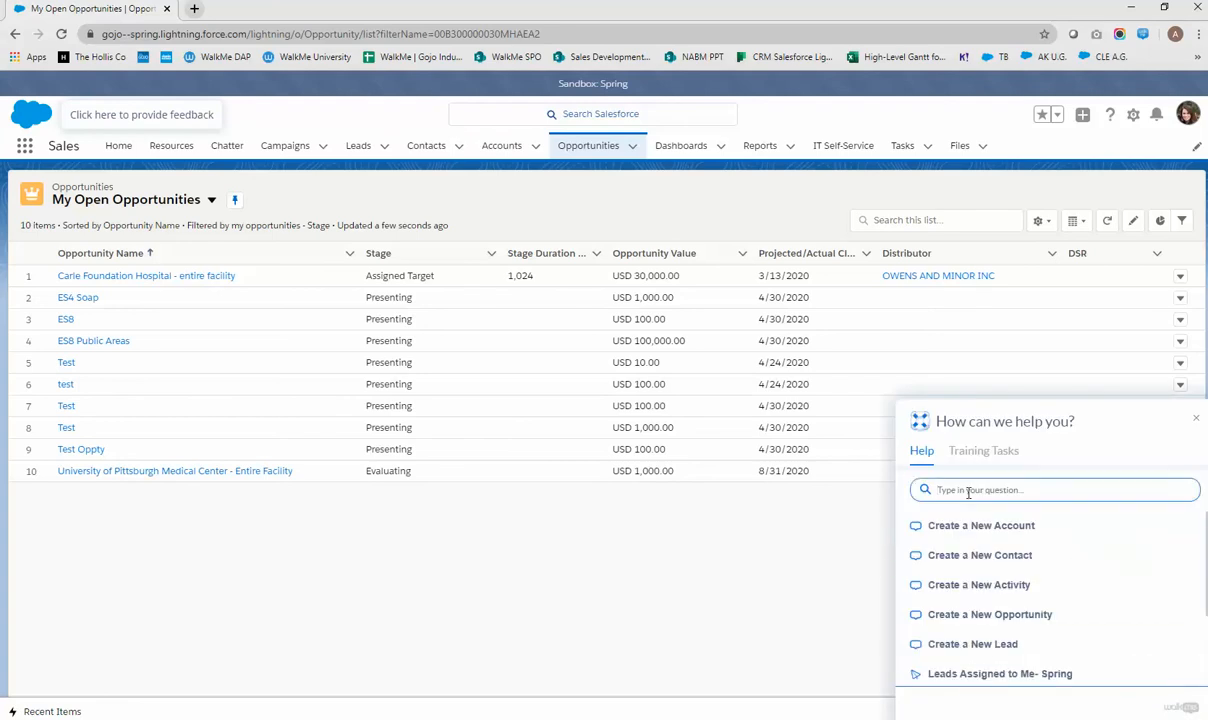
text(pmp)
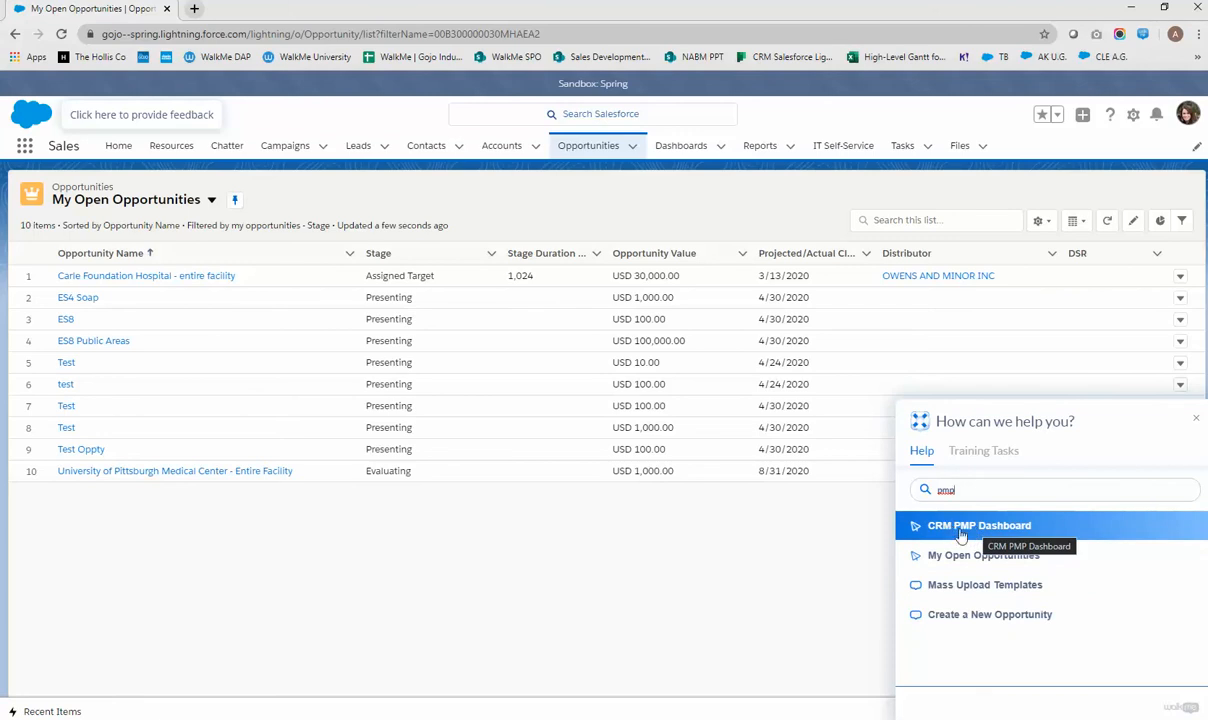
click(963, 530)
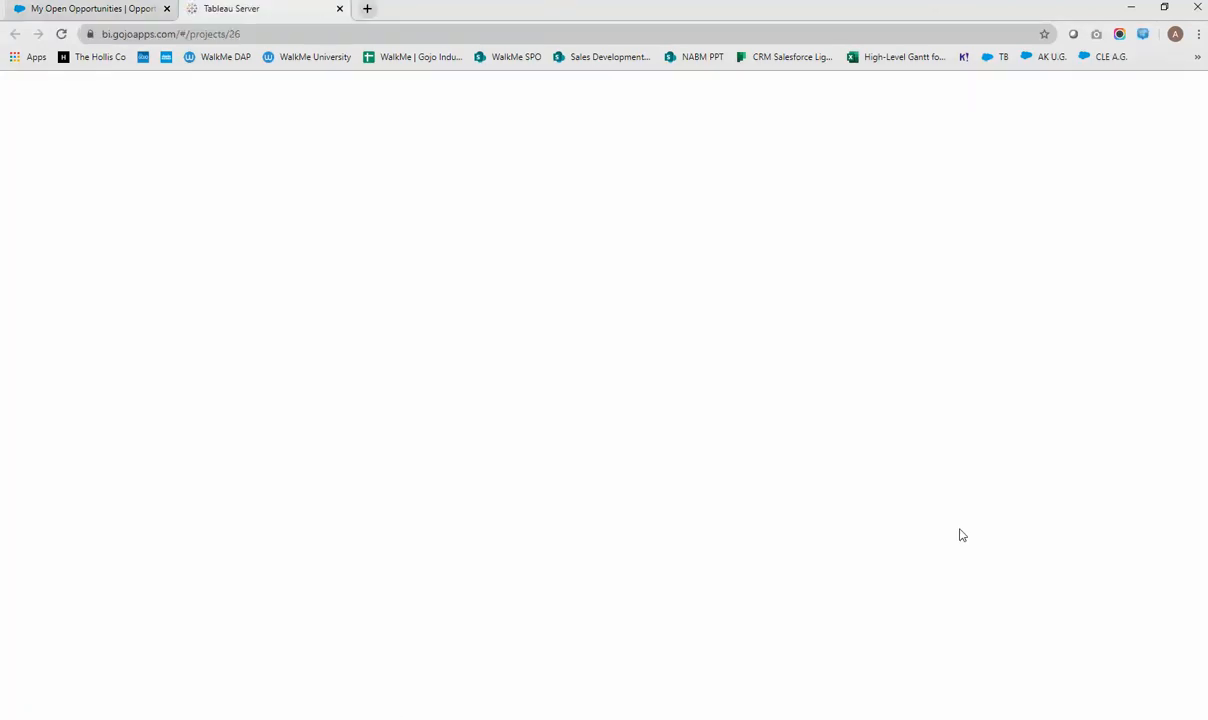
click(130, 12)
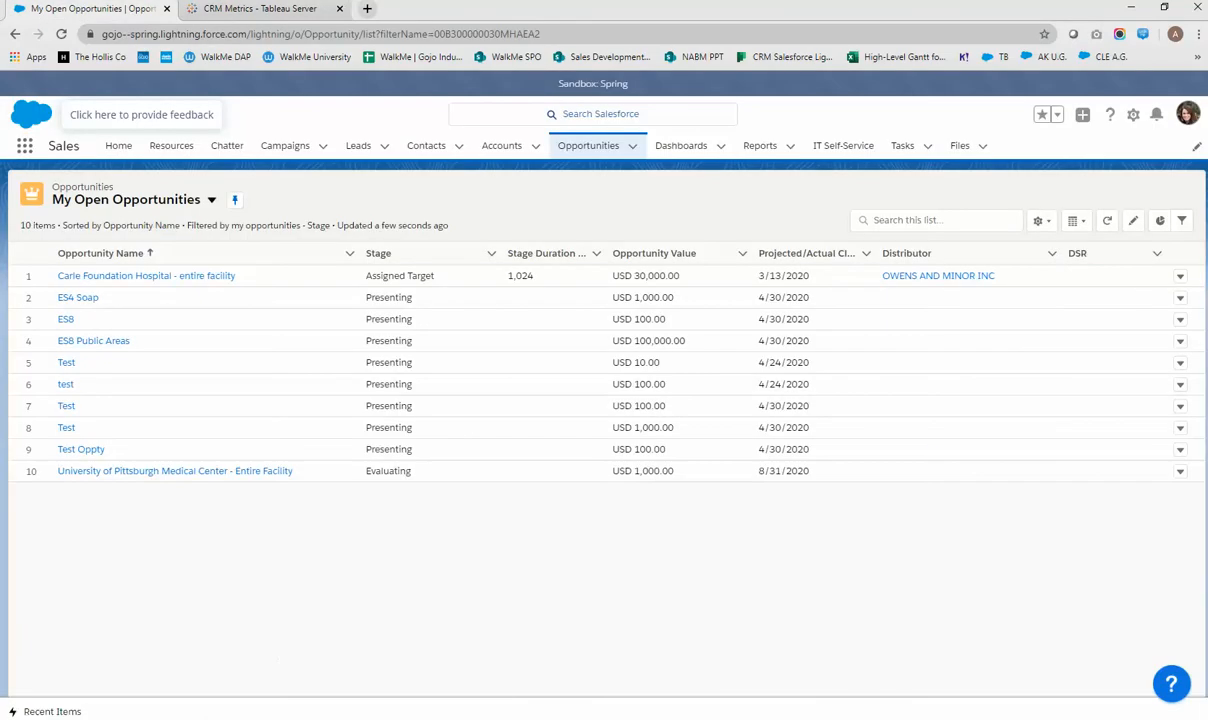
Check the WalkMe training tasks progress (60% completed), then return to the Help suggestions list
click(1158, 688)
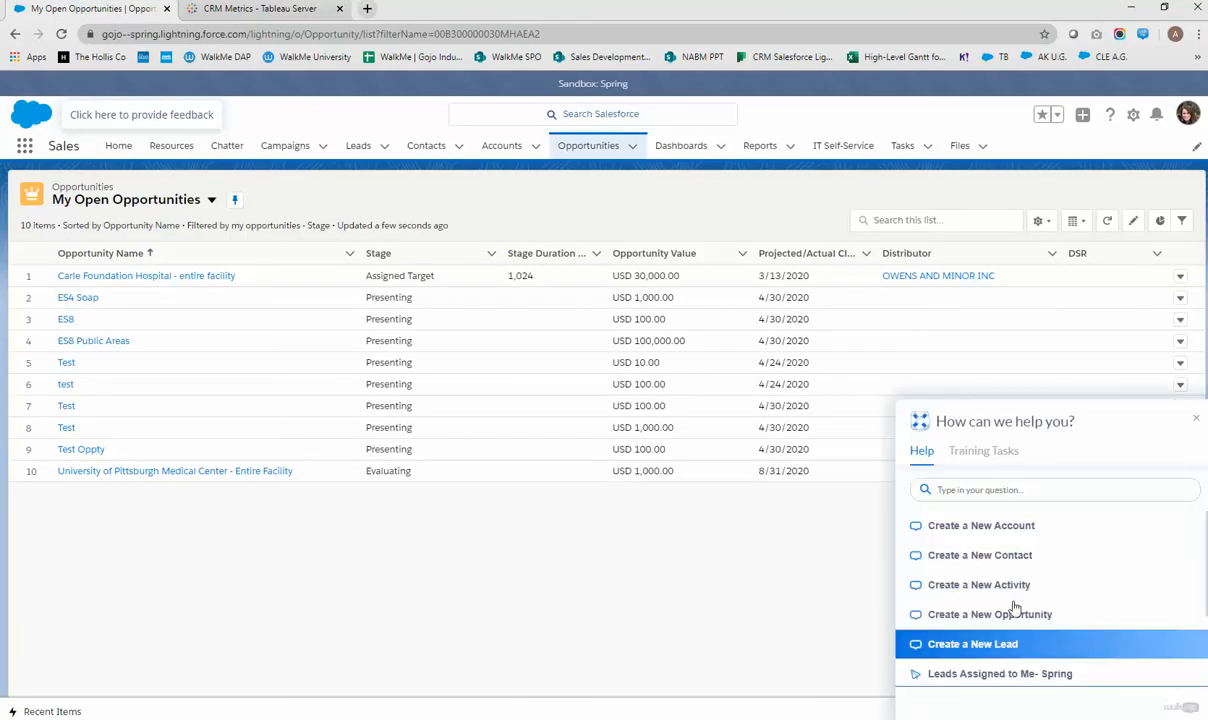
click(986, 457)
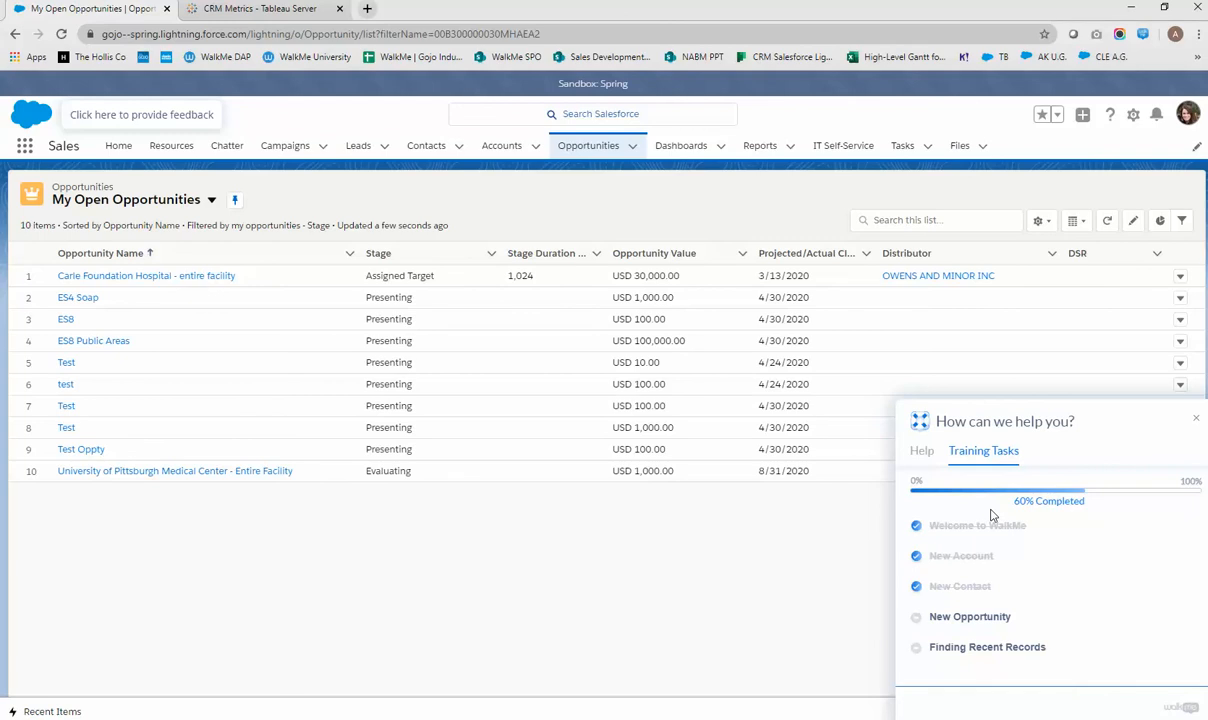
click(921, 452)
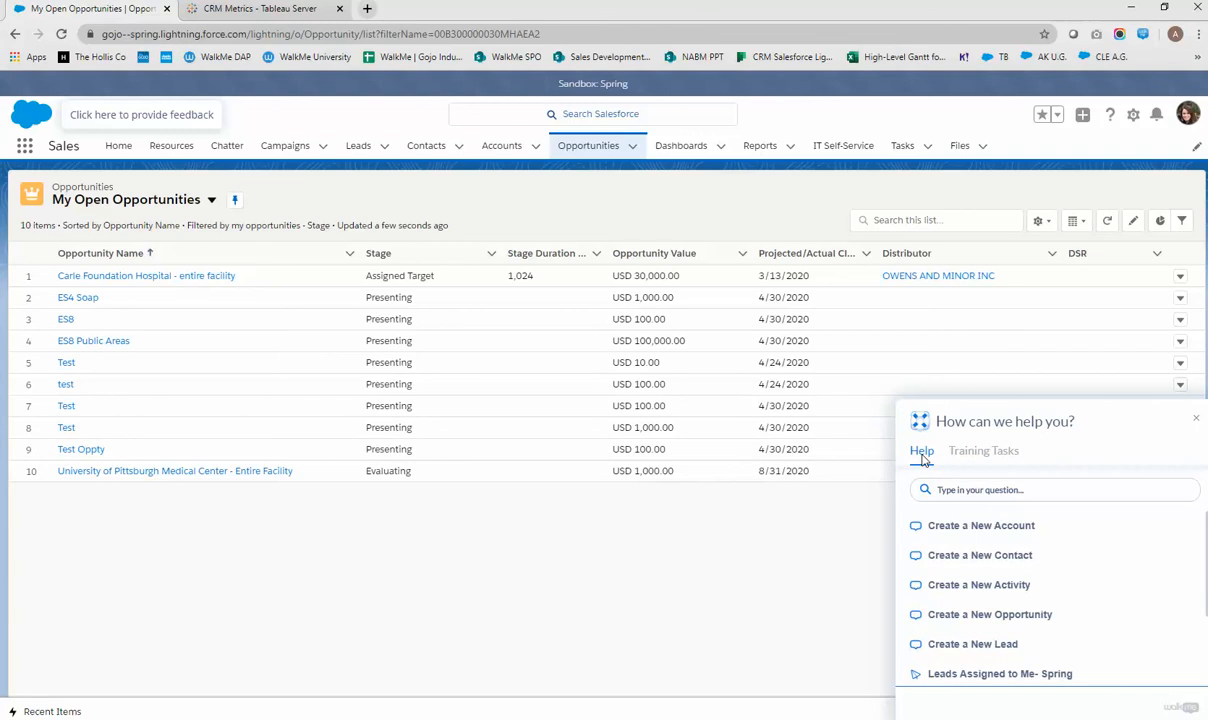